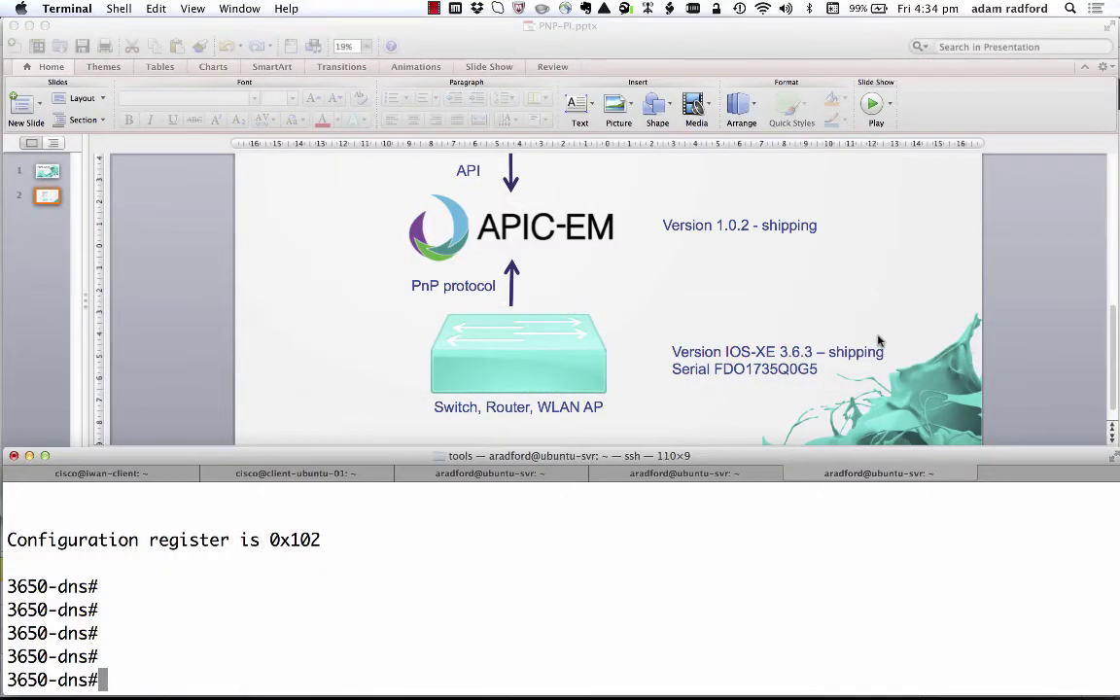
Erase the 3650-dns switch's saved configuration with 'wr er'.
key("Return")
key("Return")
key("Return")
type("wr er")
key("Return")
Confirm the erase and reload the switch, declining to save the running configuration.
key("Return")
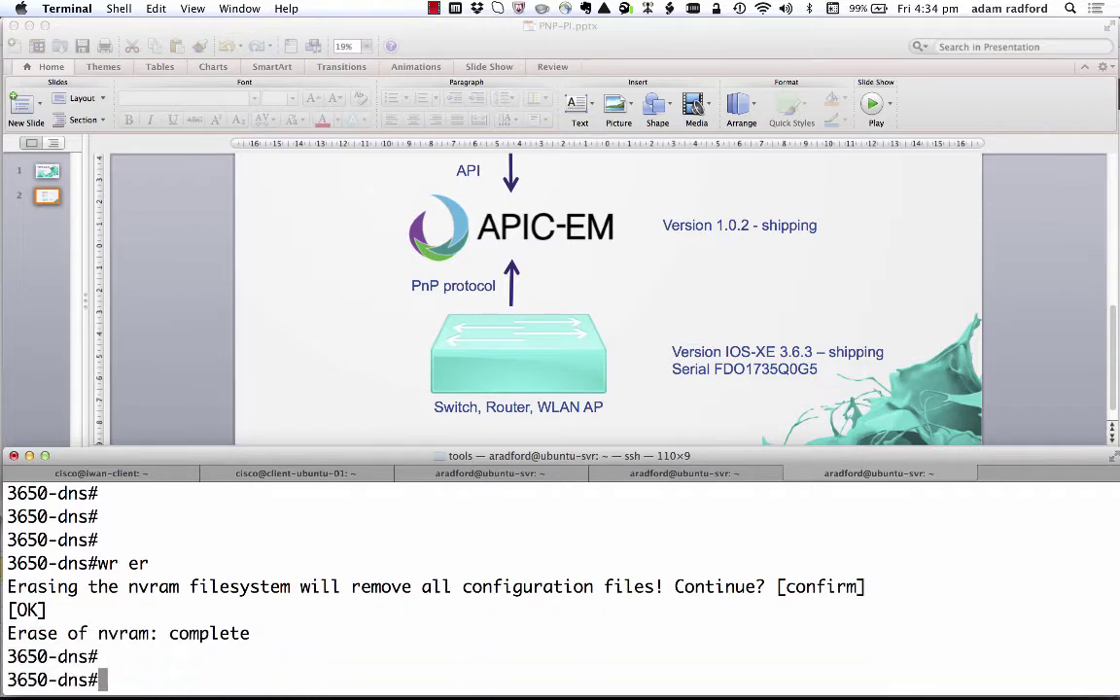
type("reload")
key("Return")
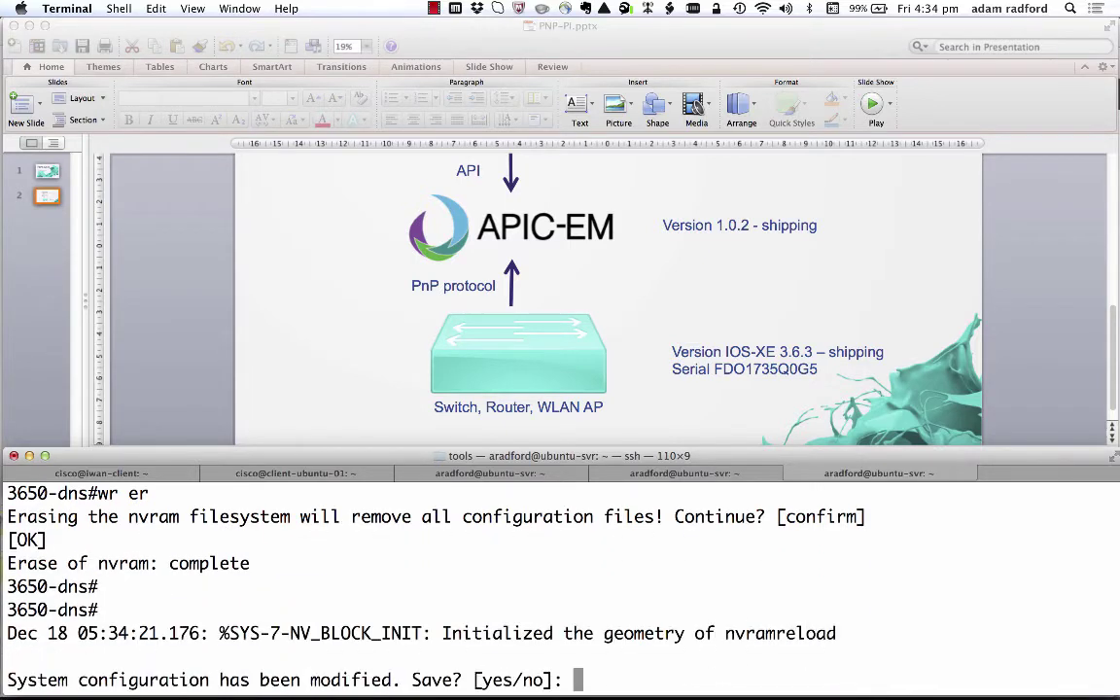
type("no")
key("Return")
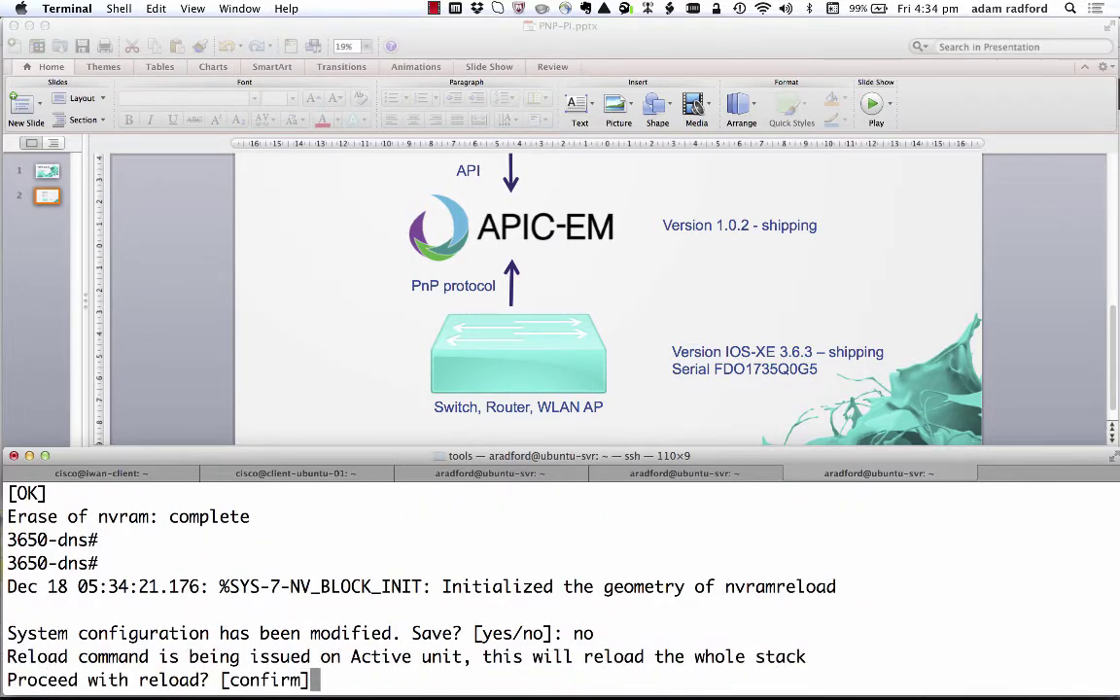
key("Return")
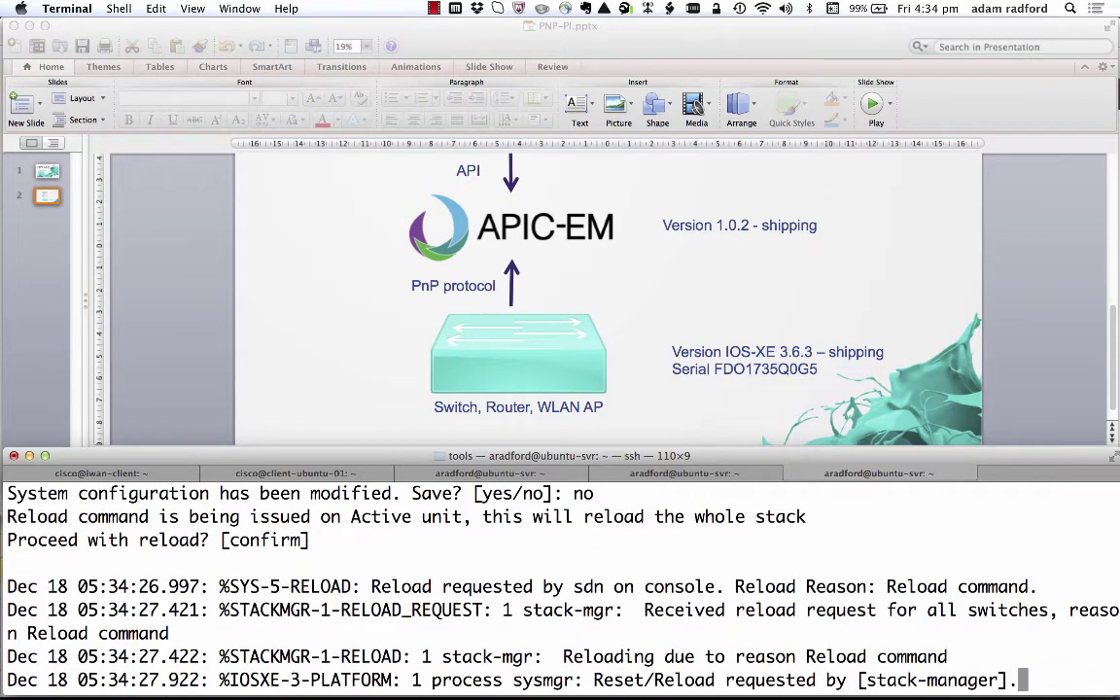
key("super+Tab")
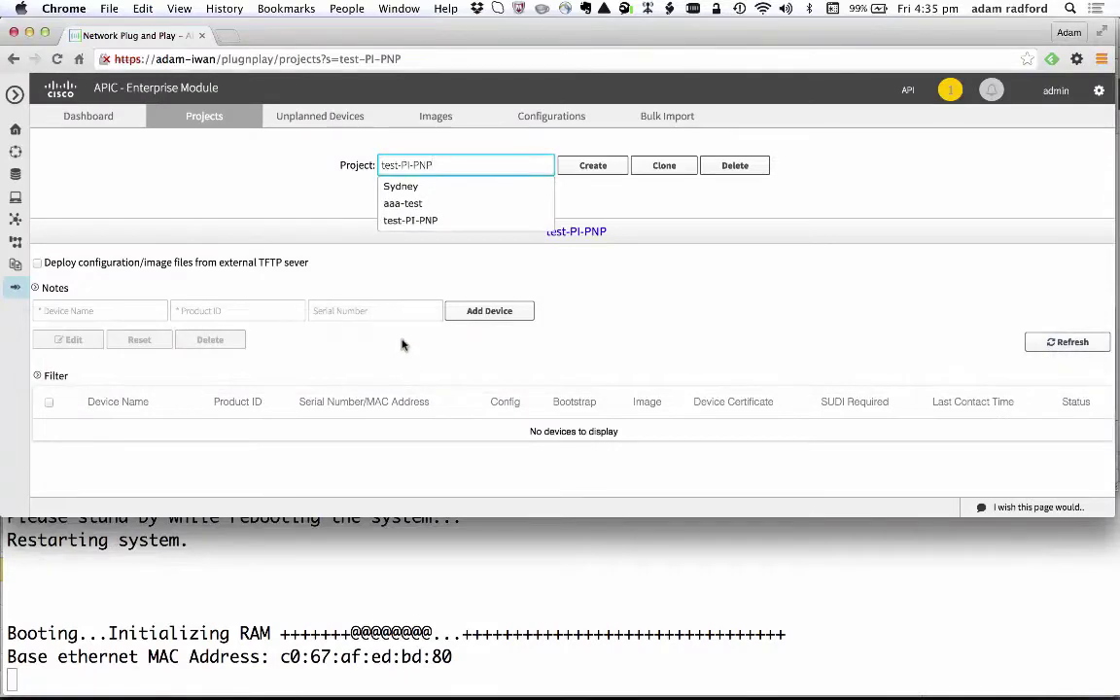
left_click(266, 197)
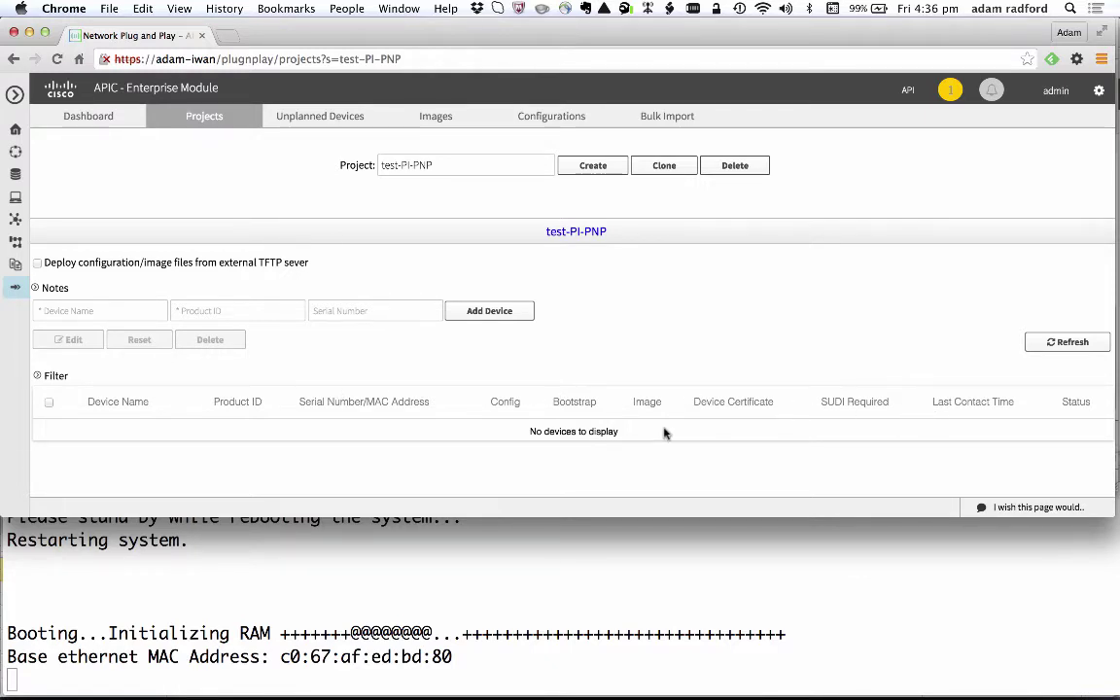
left_click(541, 129)
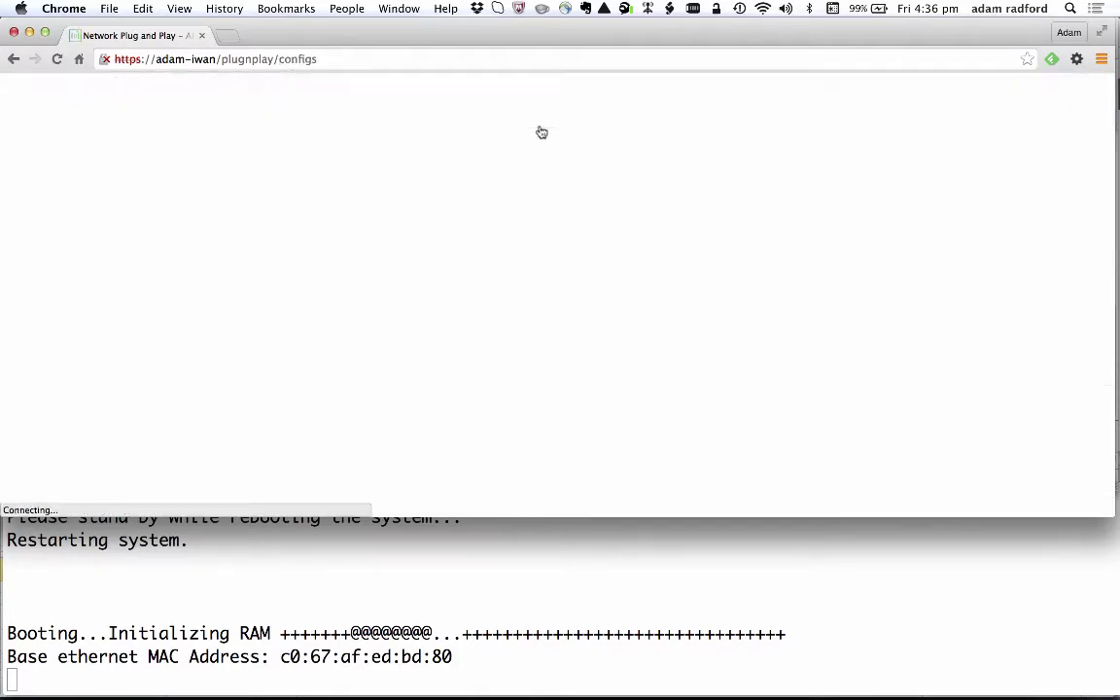
scroll(484, 386, "down", 3)
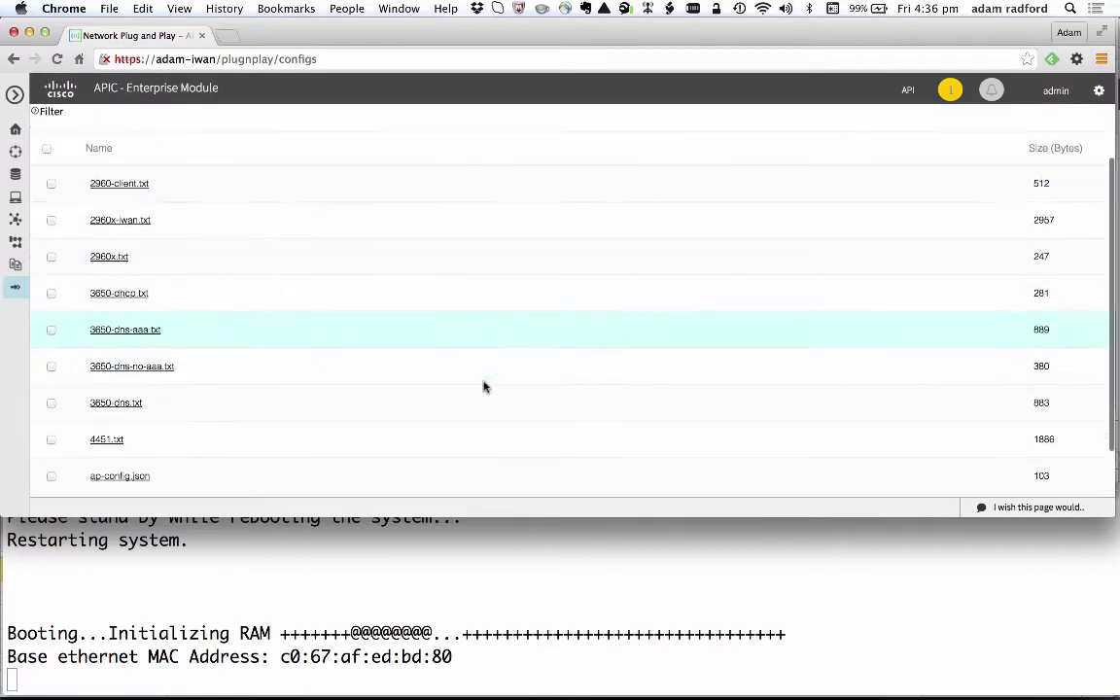
scroll(483, 386, "up", 3)
scroll(483, 386, "down", 3)
scroll(483, 386, "up", 3)
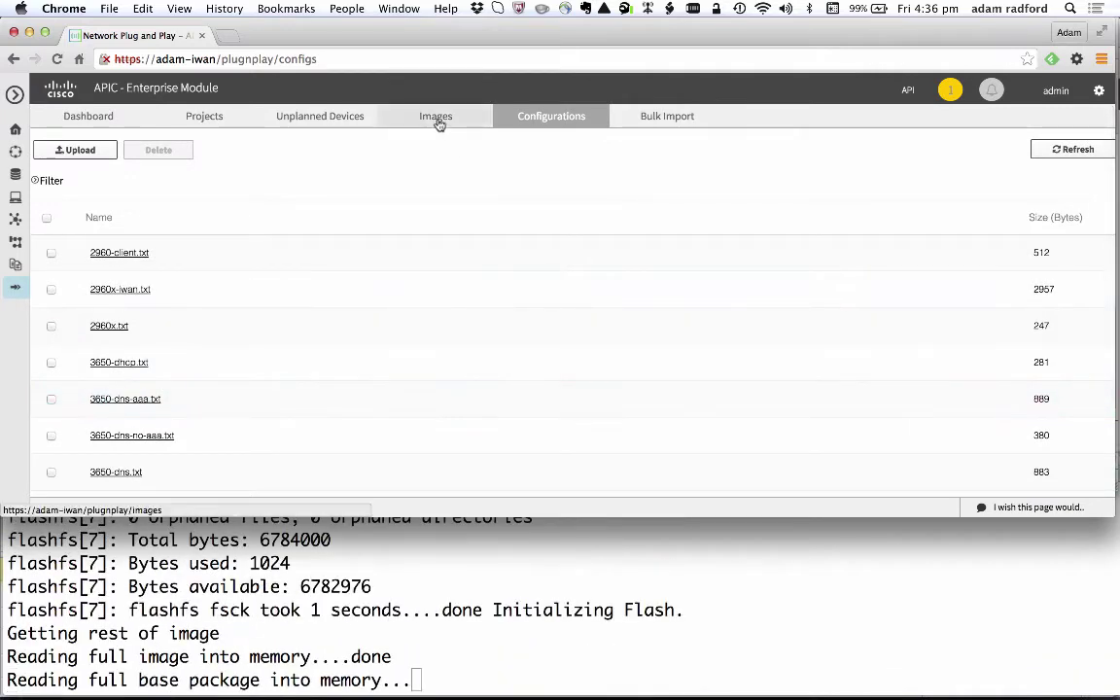
left_click(200, 117)
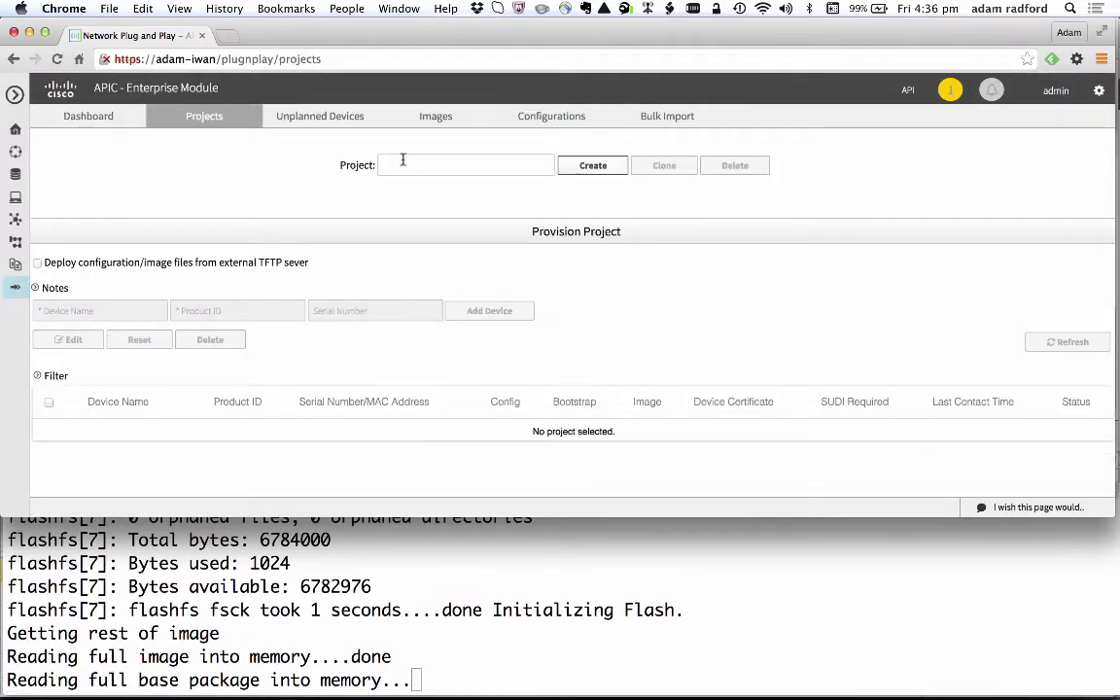
left_click(402, 162)
left_click(410, 220)
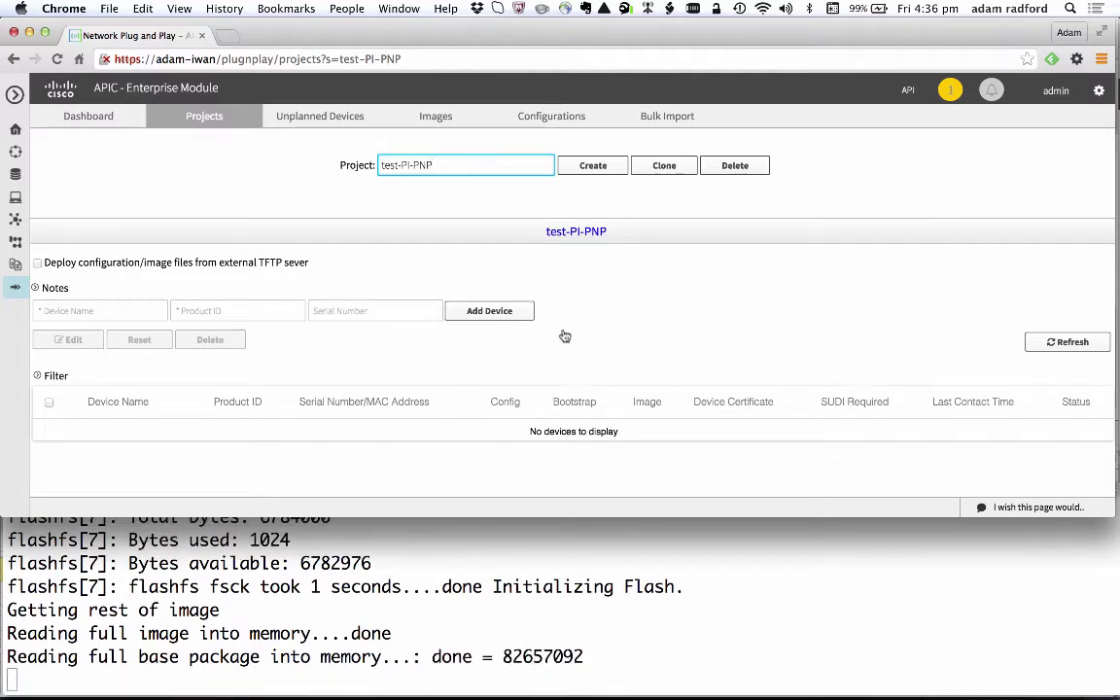
Open the test-PI-PNP PnP profile and review its switch_template and aaa-post-pnp templates.
key("super+Tab")
key("super+Tab")
key("super+Tab")
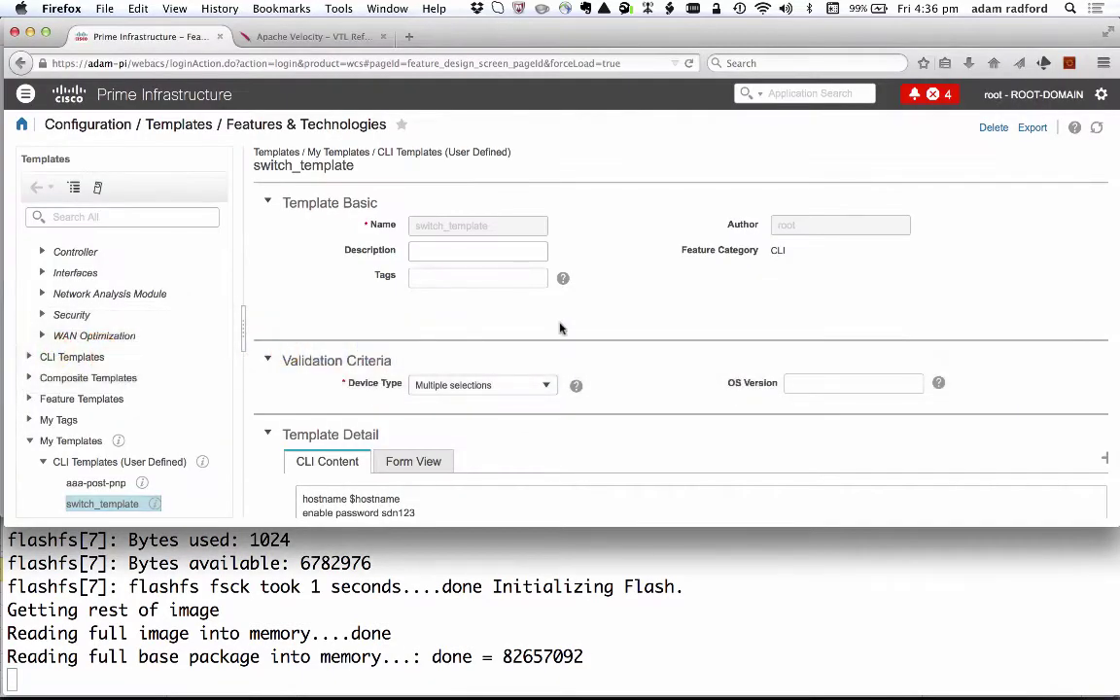
left_click(25, 94)
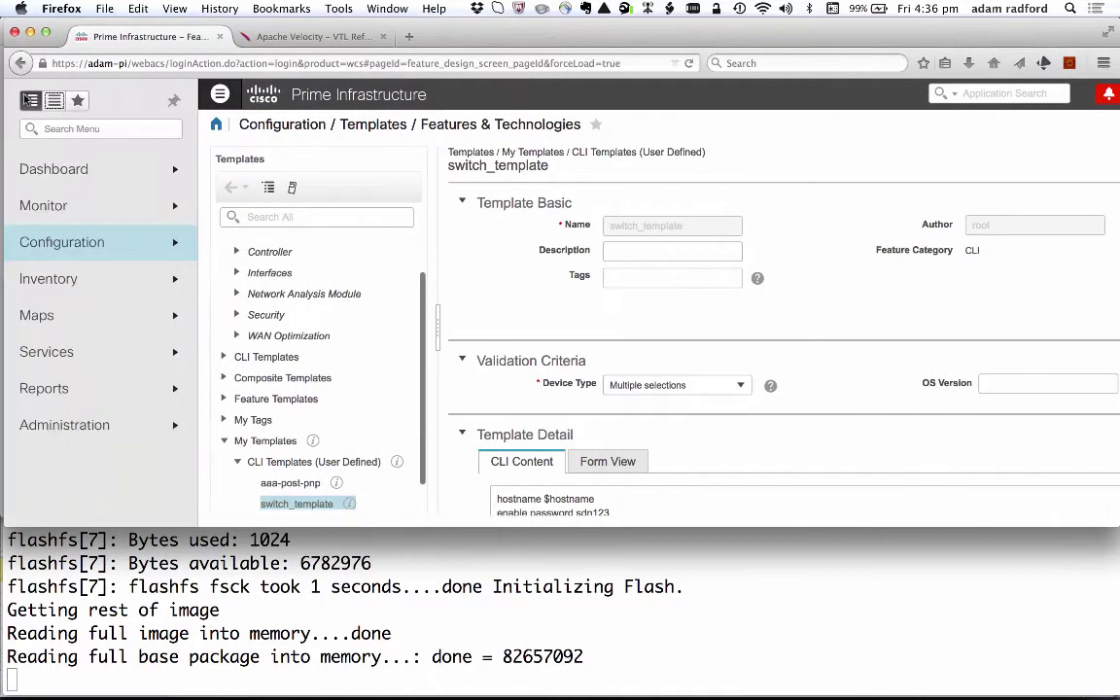
mouse_move(73, 251)
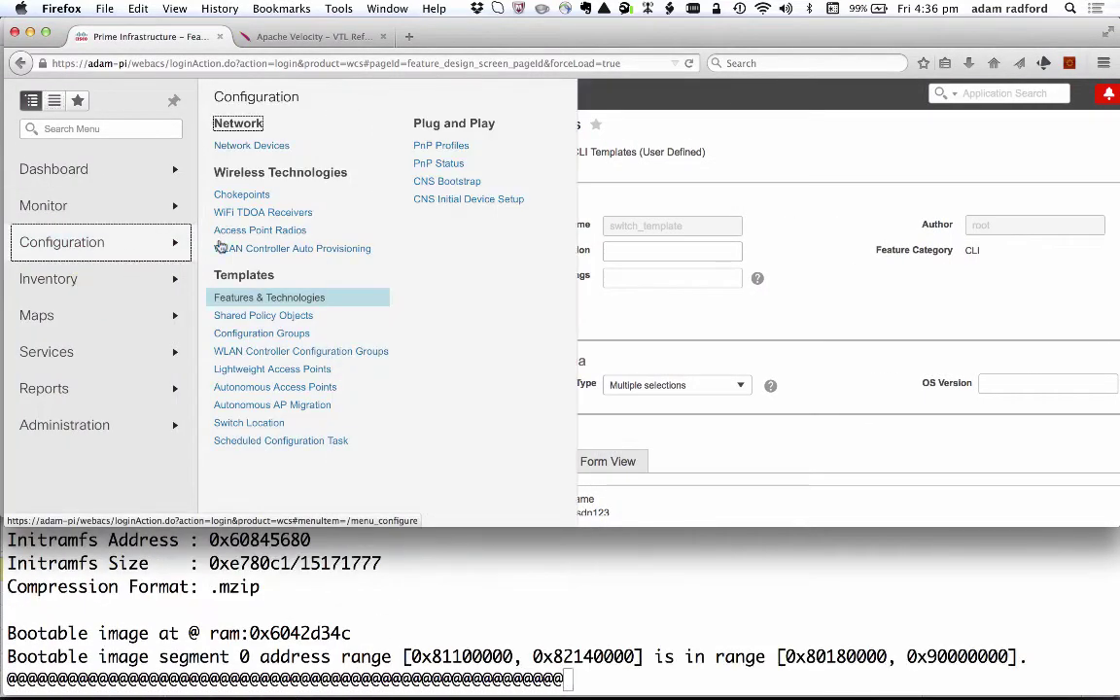
left_click(438, 154)
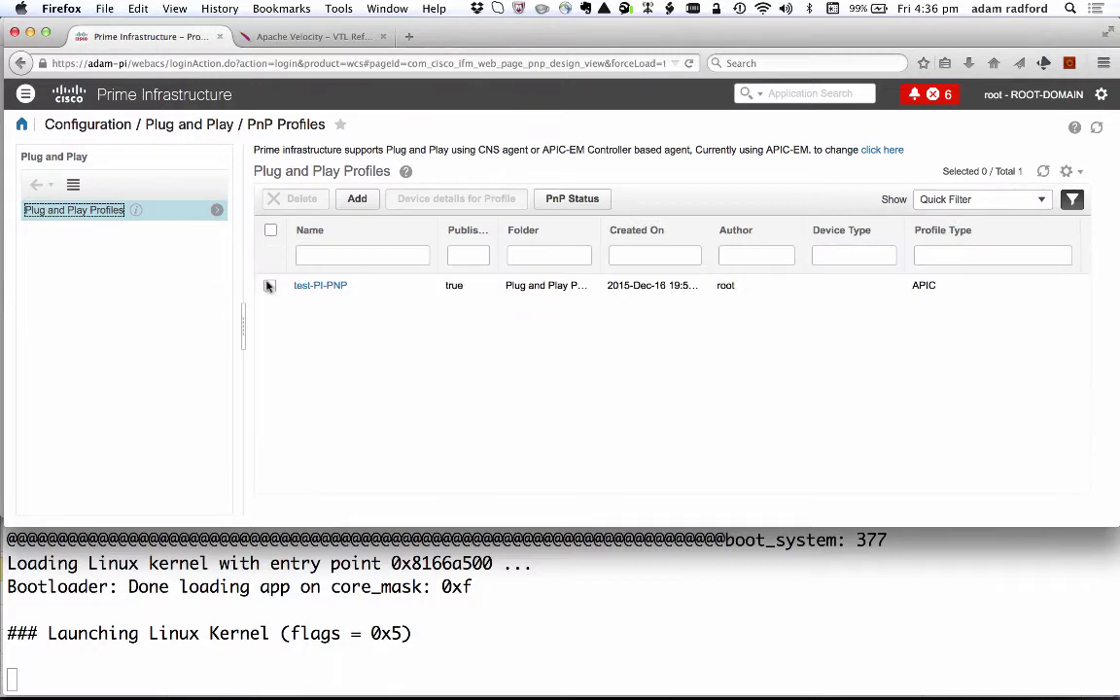
left_click(305, 285)
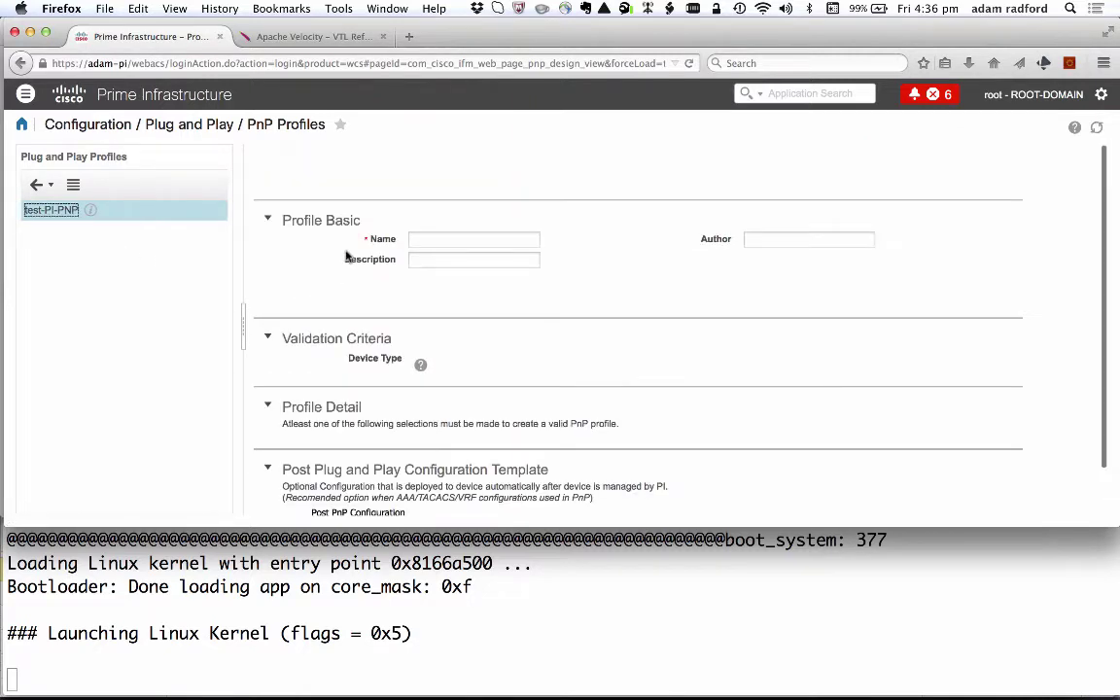
scroll(365, 309, "down", 2)
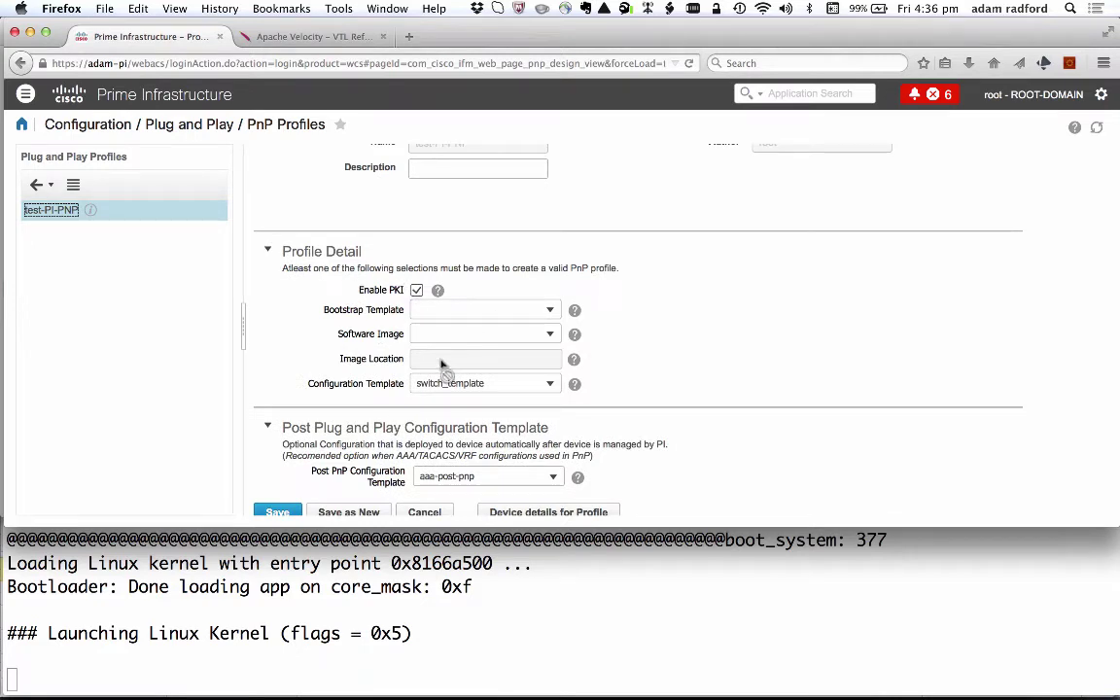
scroll(508, 384, "down", 1)
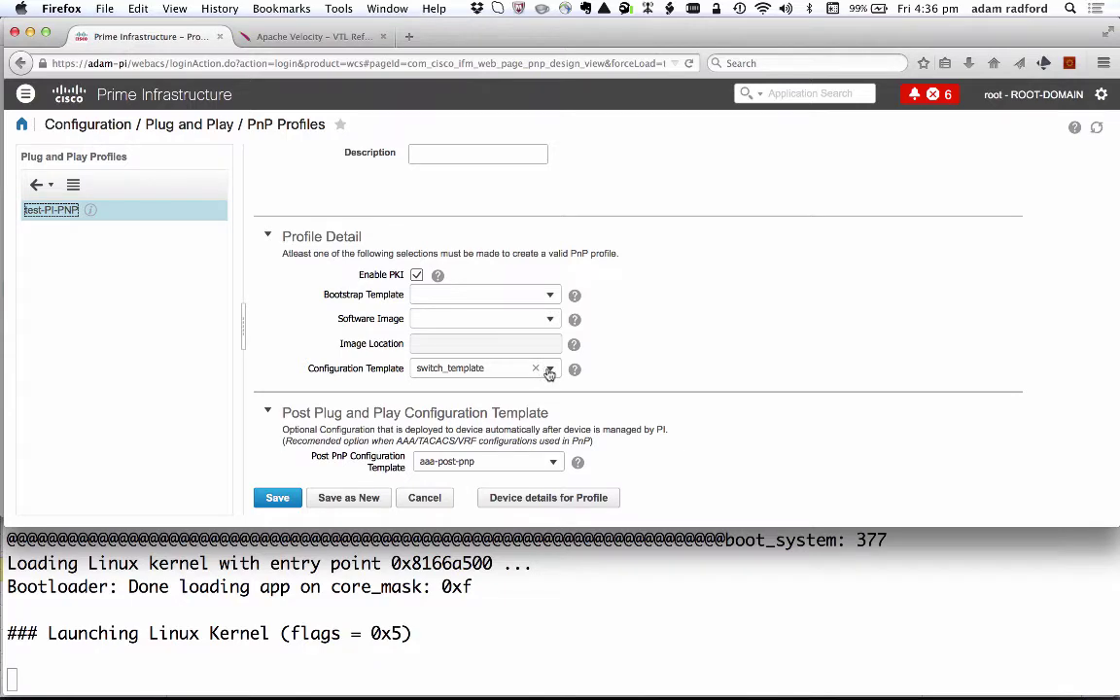
left_click(550, 370)
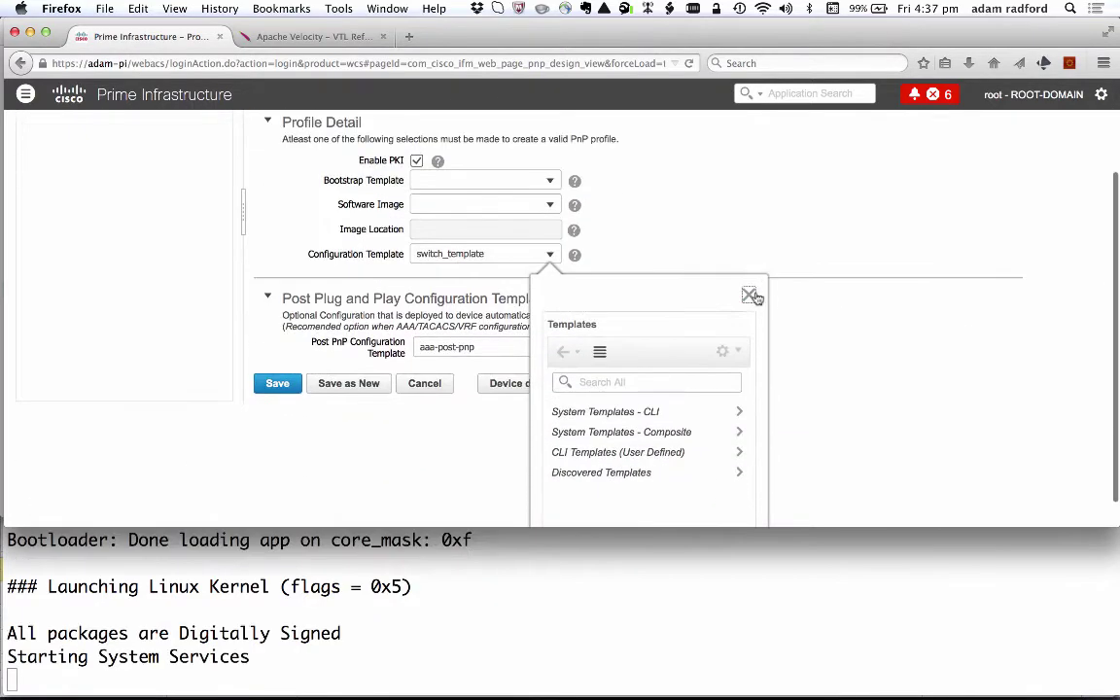
left_click(751, 297)
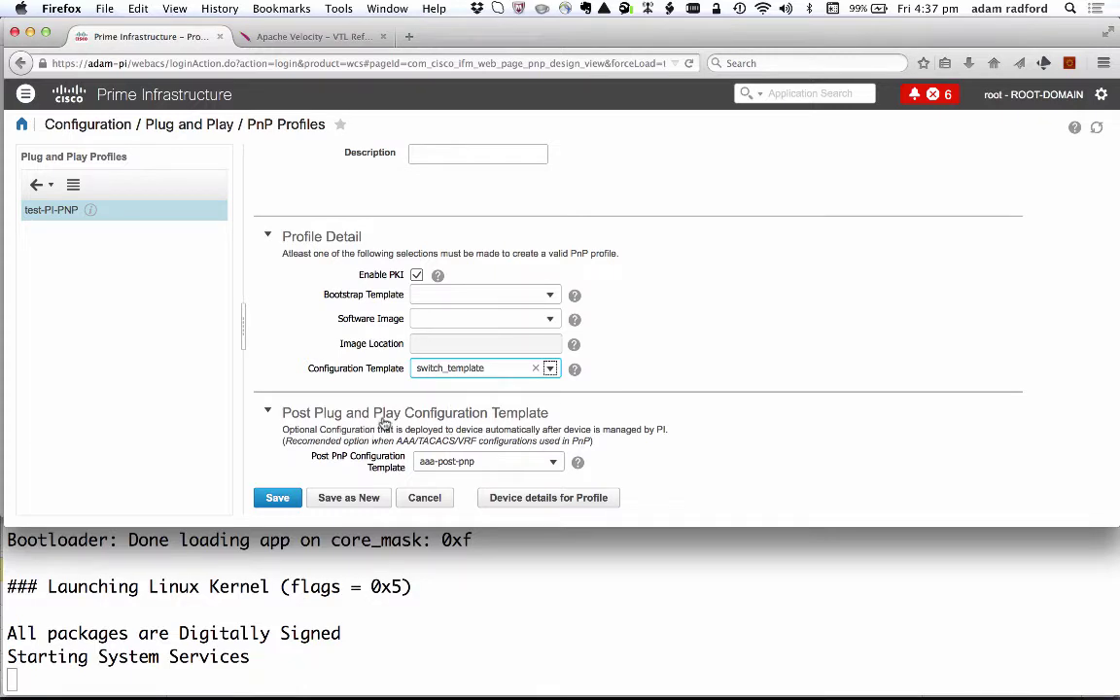
Add a pre-provisioned device named 3650-dns with serial FDO1735Q0G5 pasted from the slide.
left_click(524, 504)
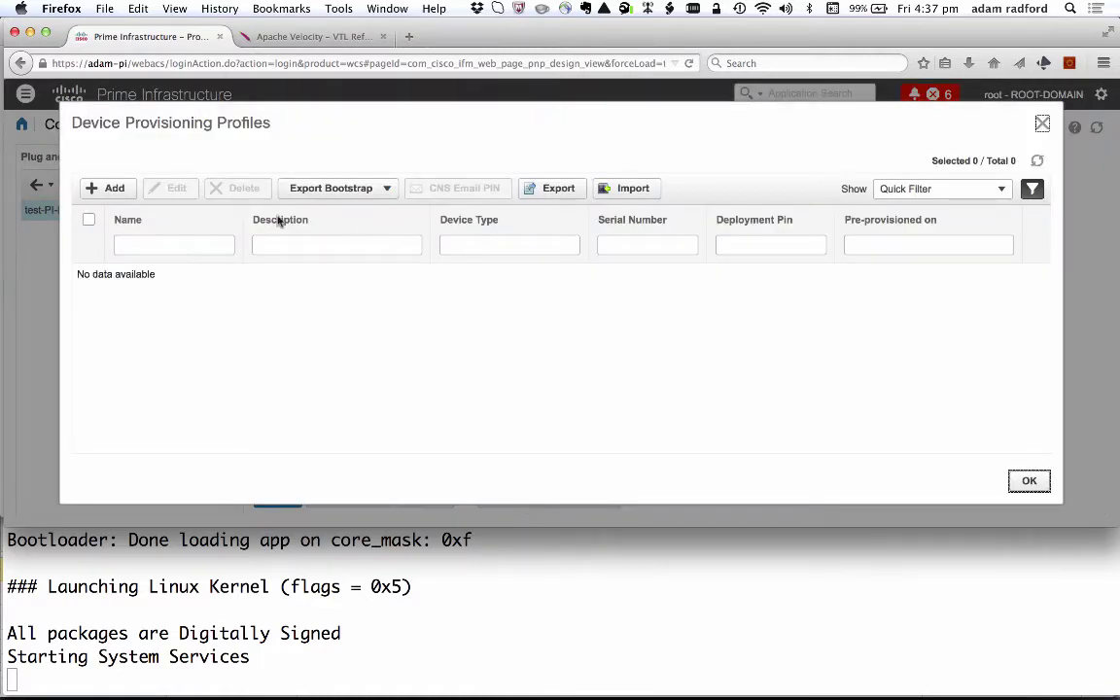
left_click(105, 188)
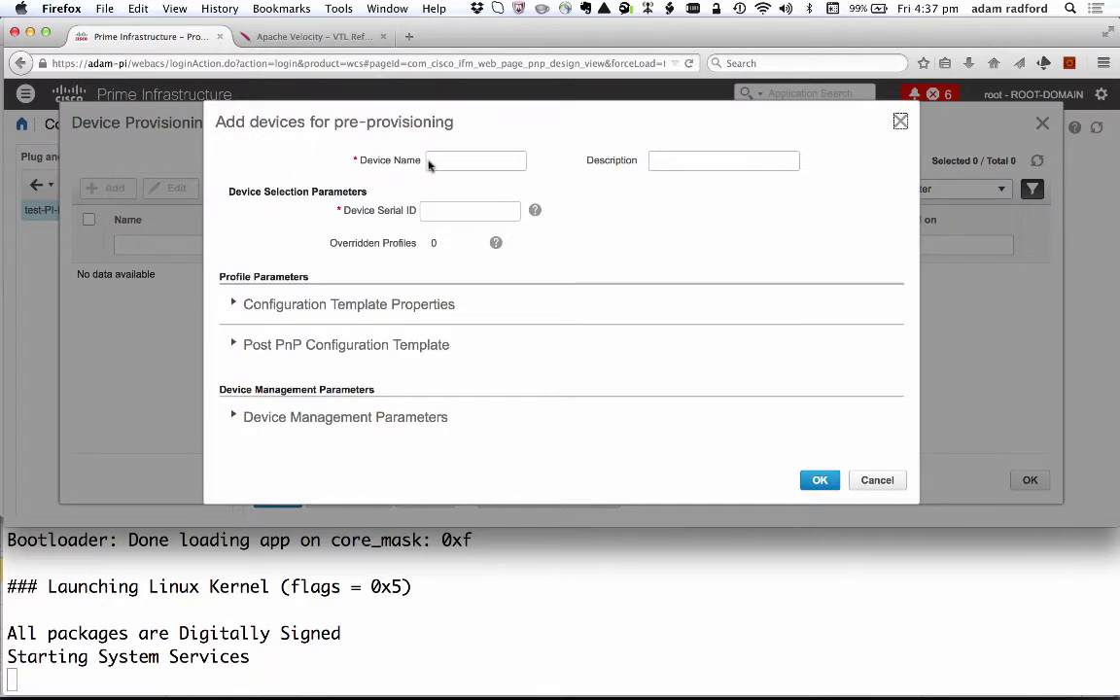
left_click(443, 165)
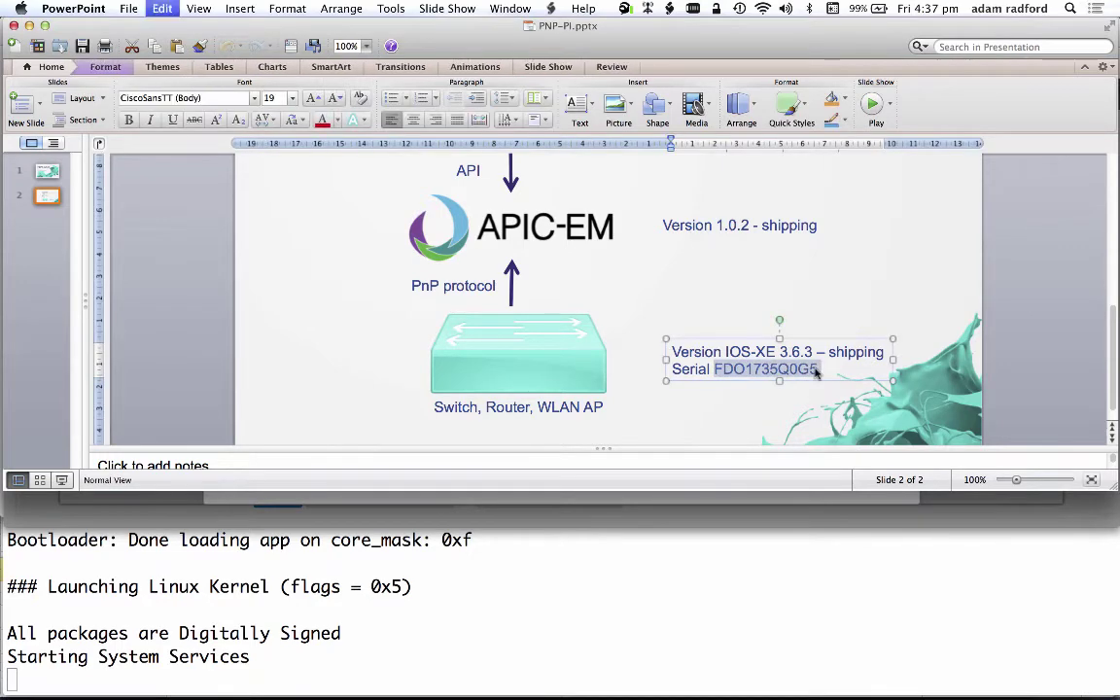
key("super+Tab")
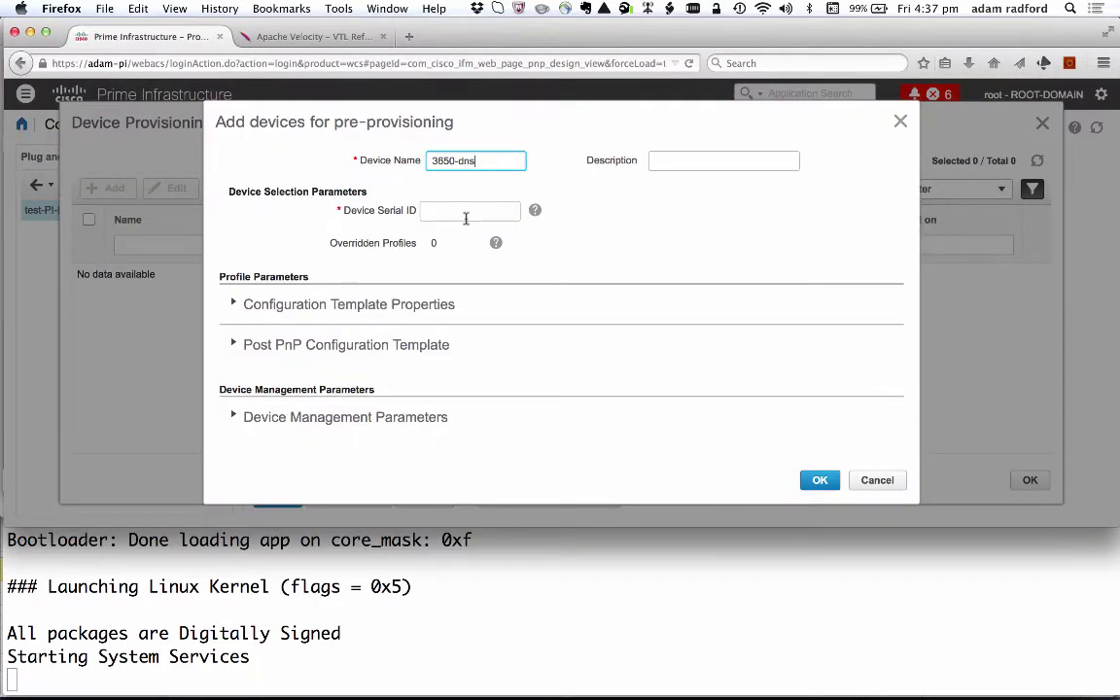
left_click(457, 212)
key("super+v")
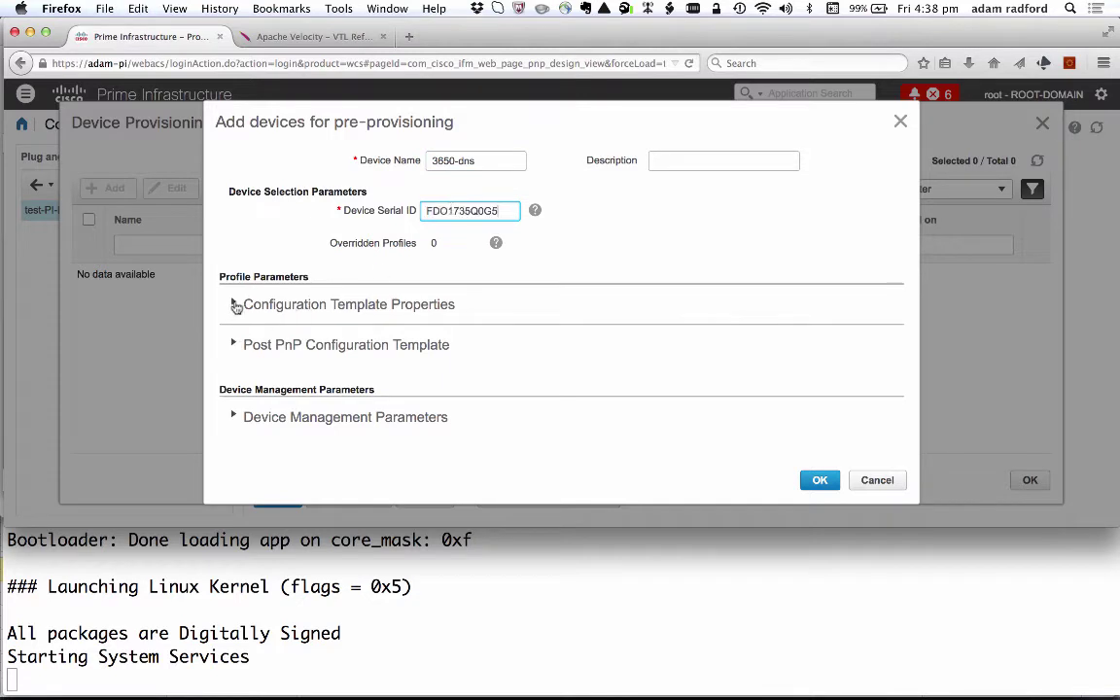
Set the device's configuration-template hostname to 3650-dsn and apply it.
left_click(237, 305)
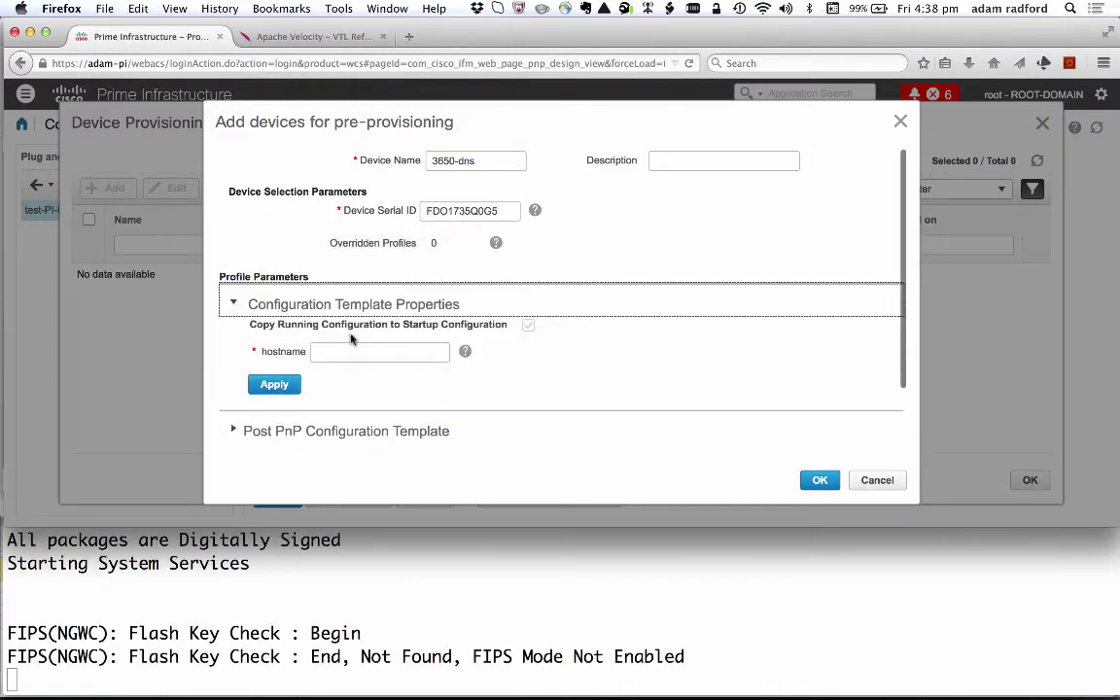
left_click(339, 352)
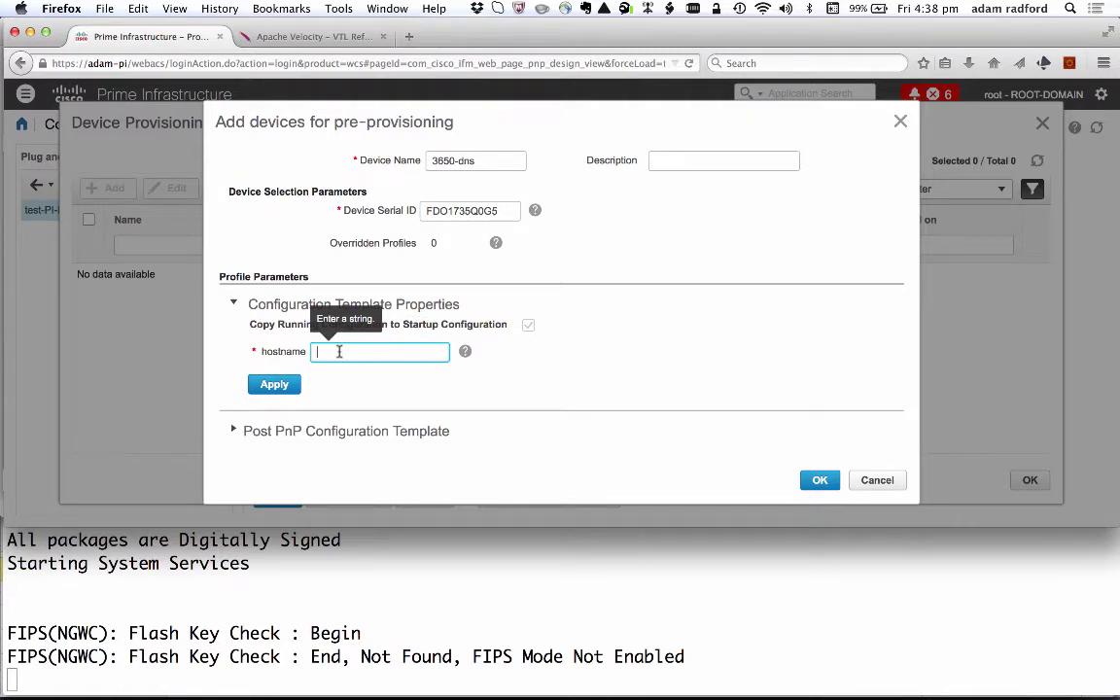
type("3650-")
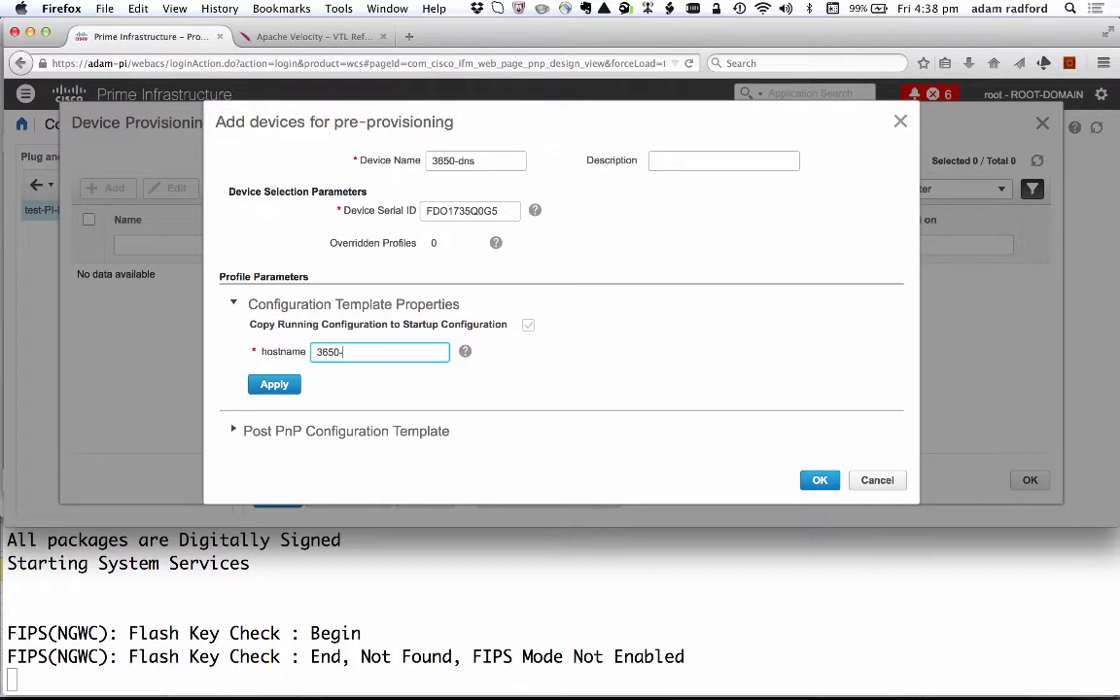
type("sdns")
left_click(275, 387)
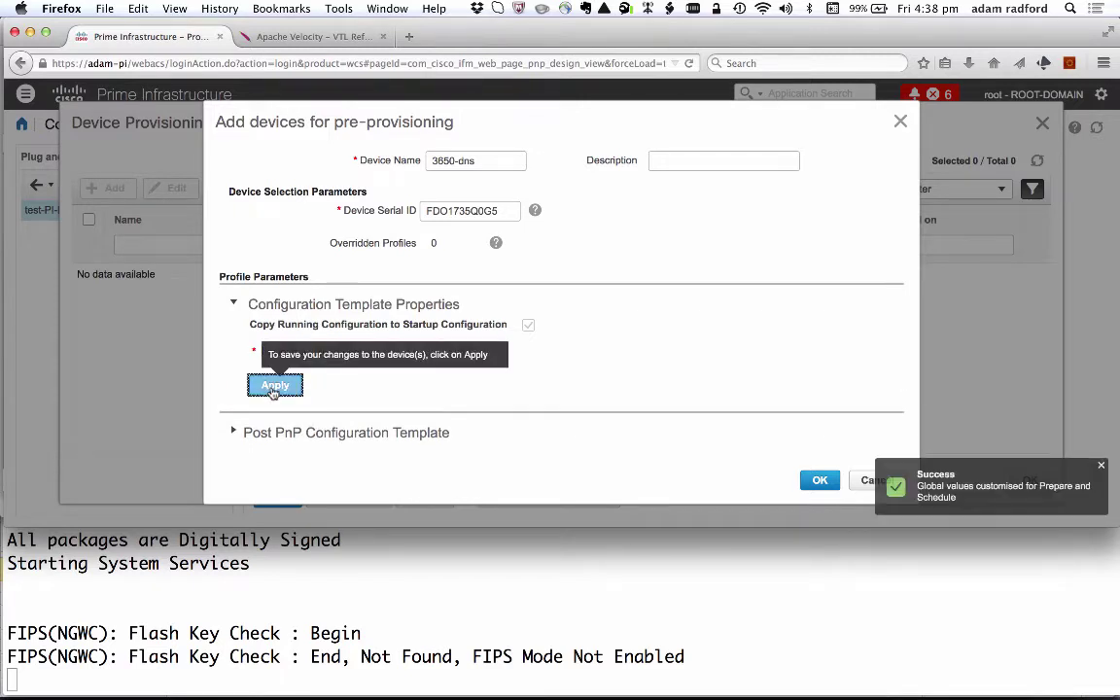
Expand the Post PnP Configuration Template details, which list no managed variables.
scroll(450, 365, "down", 3)
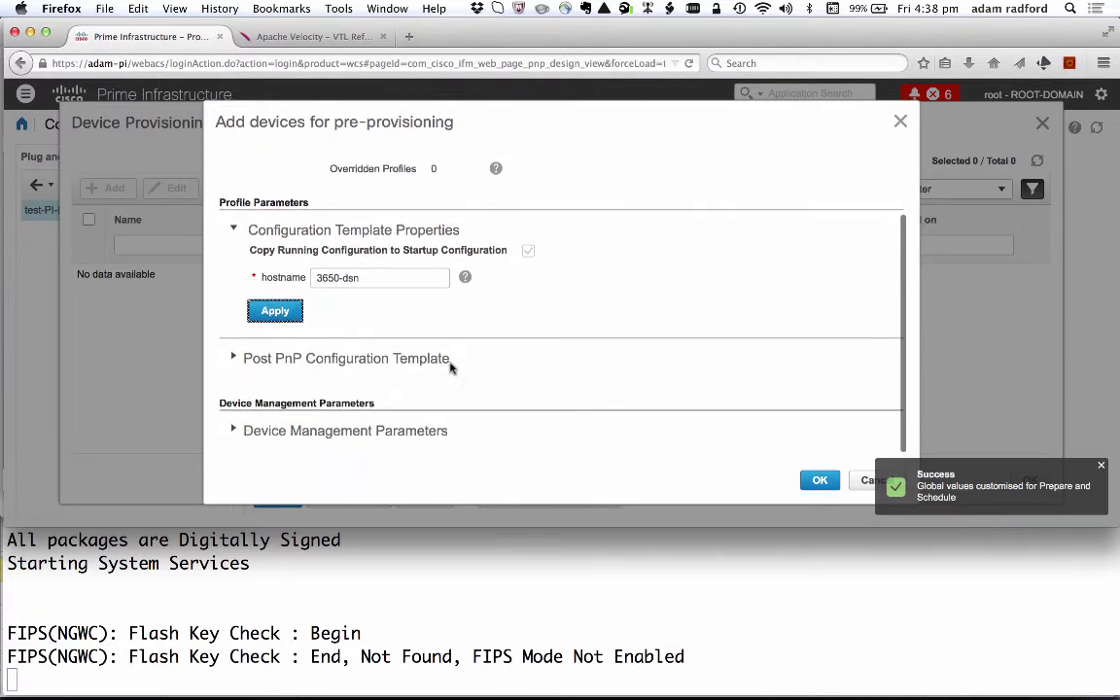
left_click(233, 356)
scroll(250, 358, "down", 2)
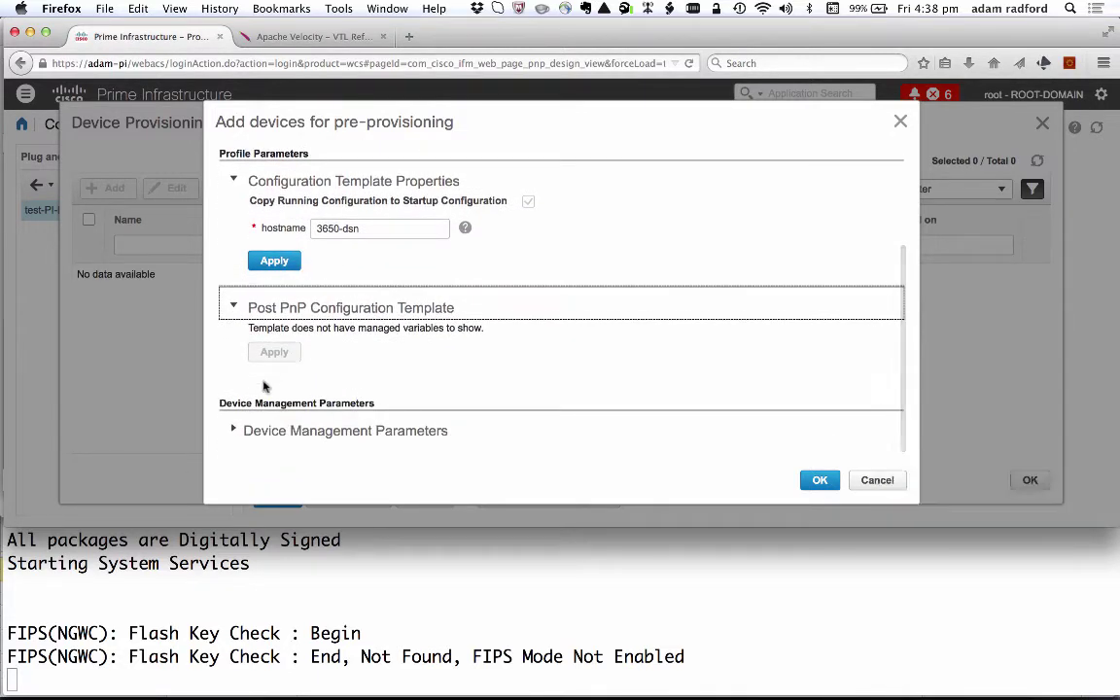
Set the SNMP read-write community to public under Device Management Parameters.
left_click(233, 430)
scroll(362, 399, "down", 5)
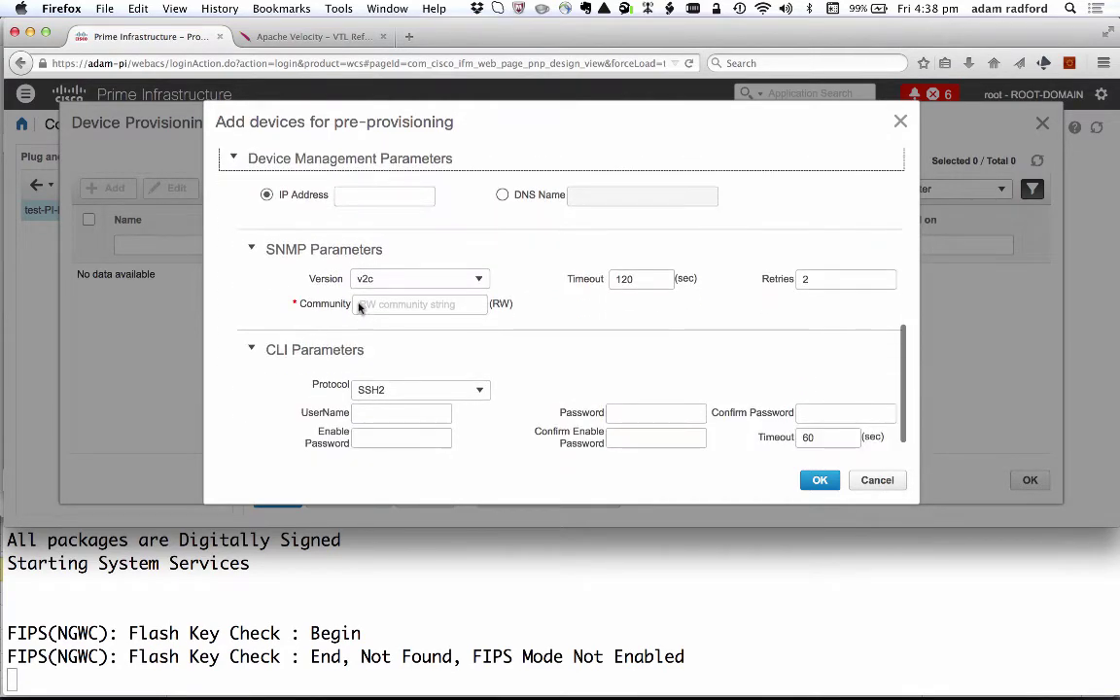
left_click(365, 305)
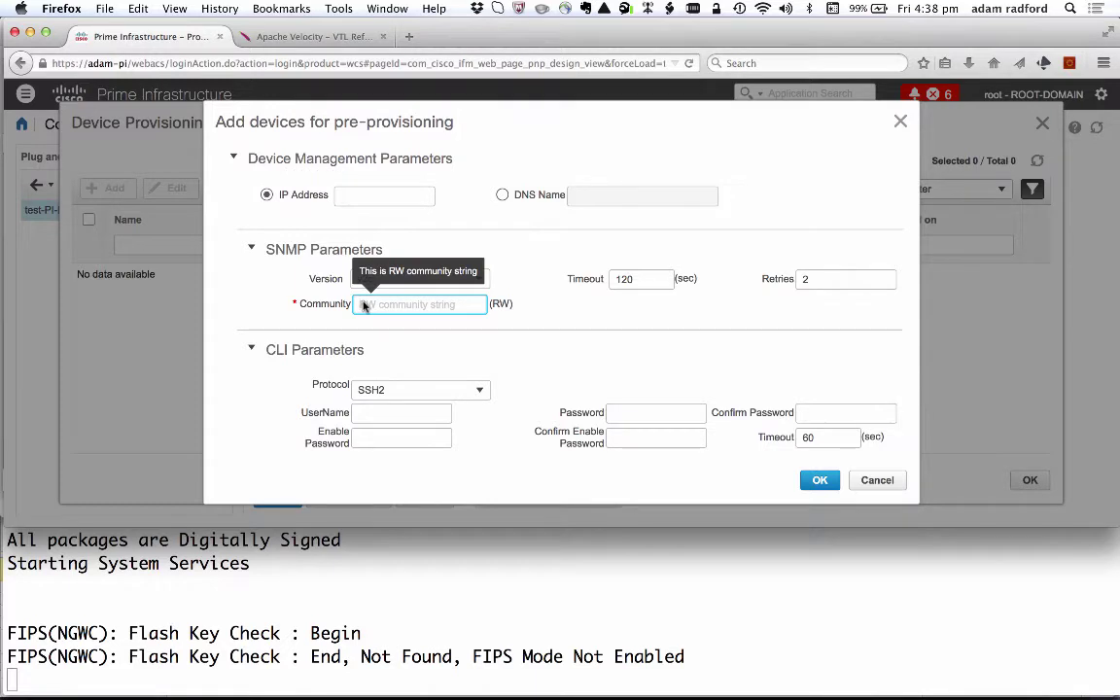
type("public")
Enter CLI username sdn plus the login and enable passwords, each confirmed.
left_click(363, 412)
type("sdn")
key("Tab")
type("cisco1")
key("Tab")
type("cisco1")
left_click(364, 440)
type("cisco1")
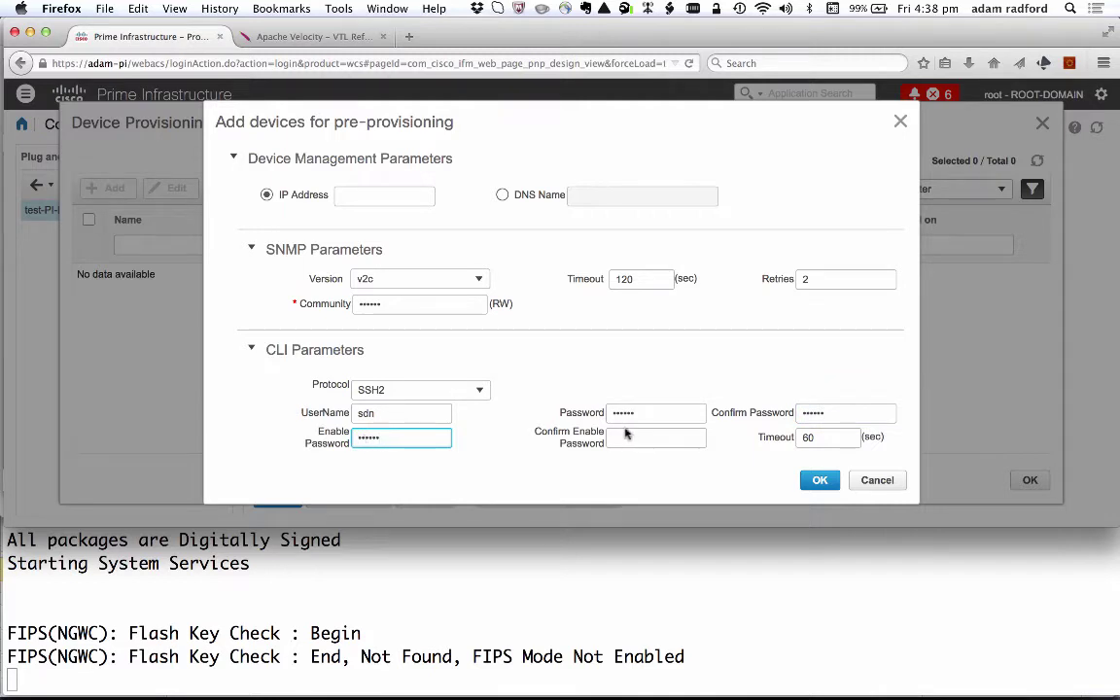
left_click(611, 443)
left_click(611, 443)
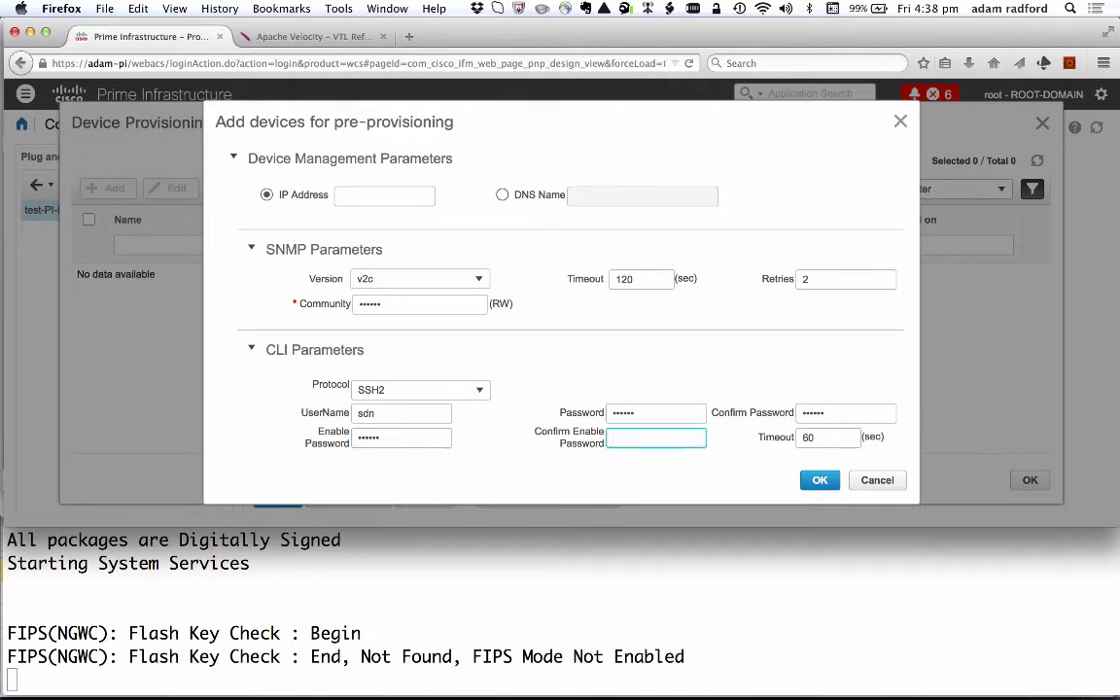
Save the 3650-dns pre-provisioned device and return to the test-PI-PNP profile.
left_click(817, 484)
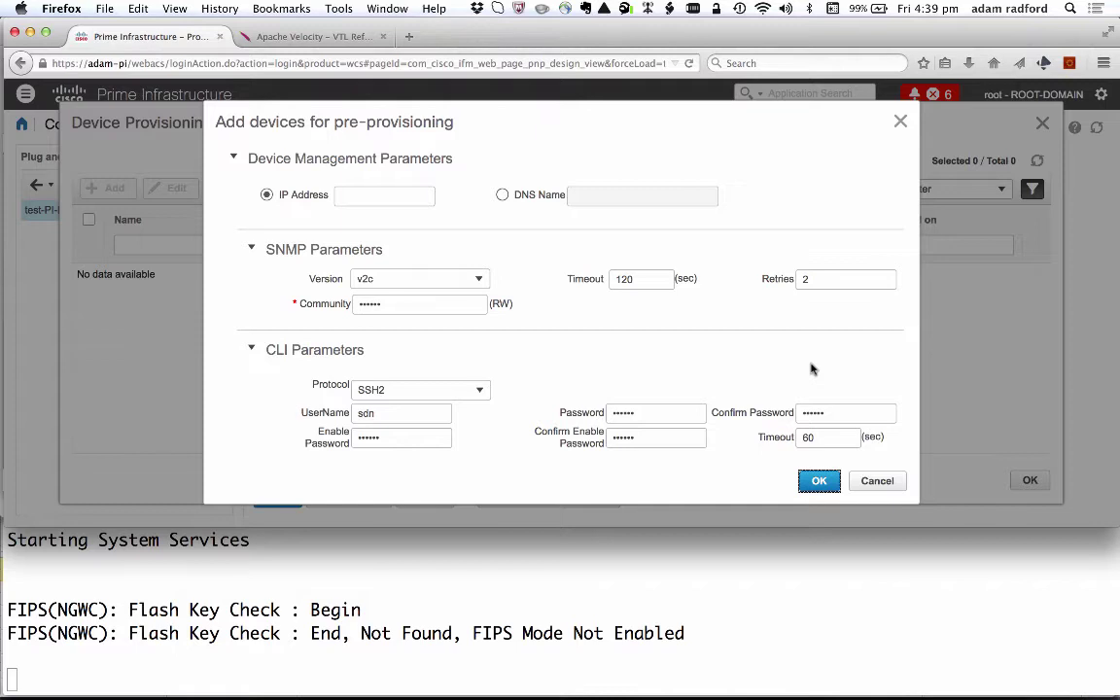
key("Return")
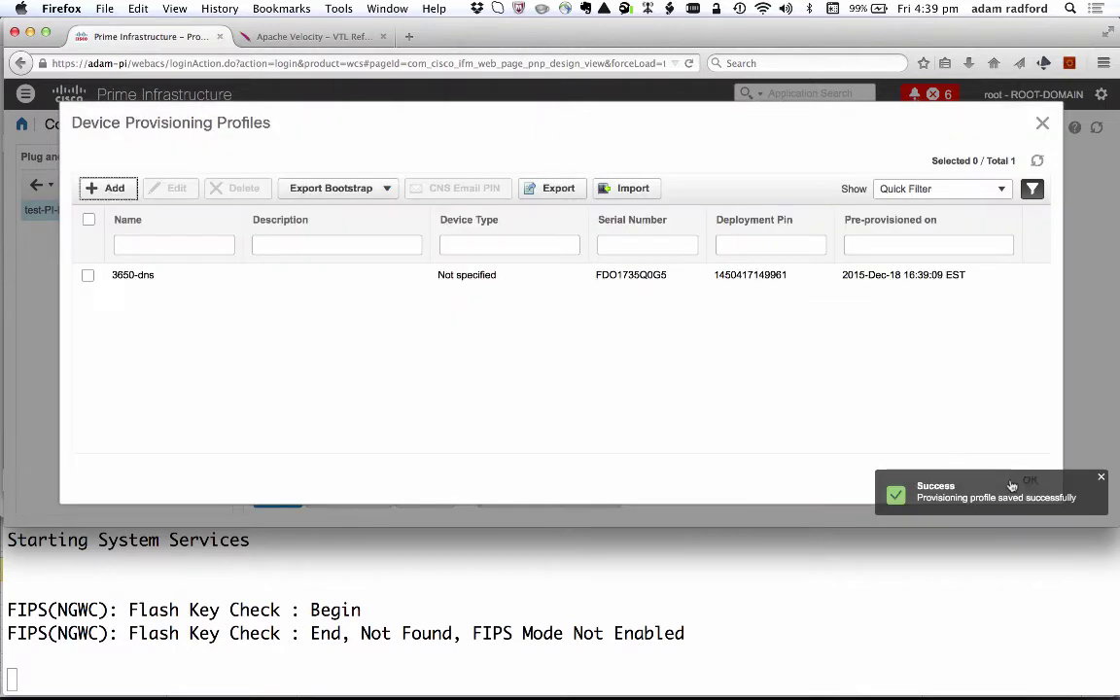
left_click(1104, 478)
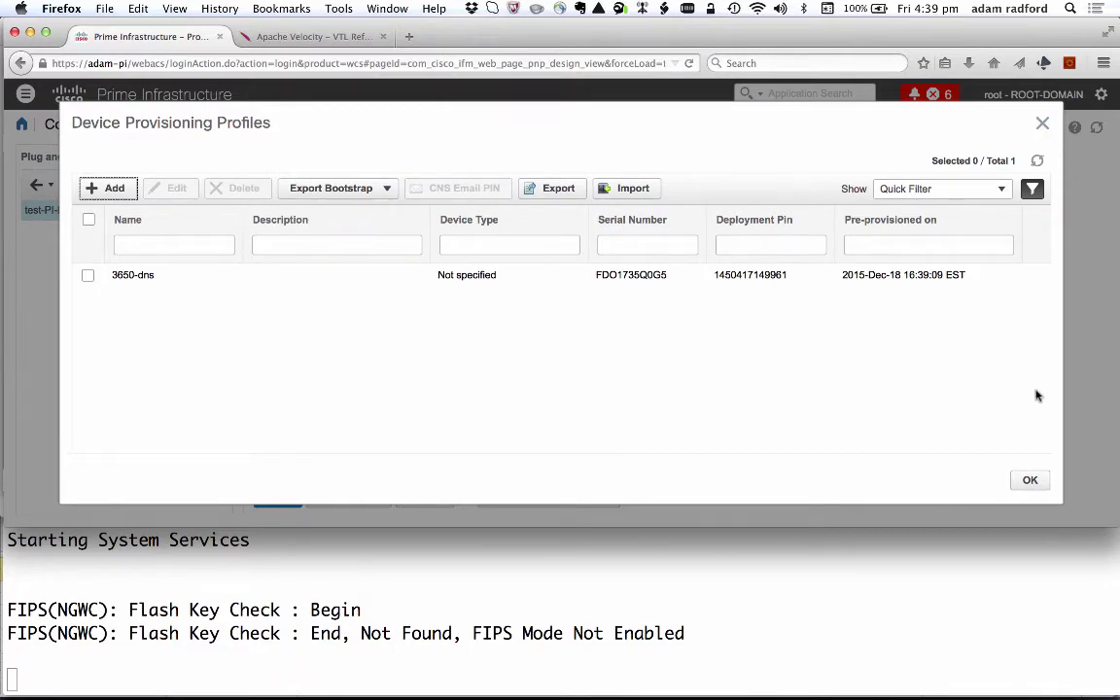
left_click(1021, 477)
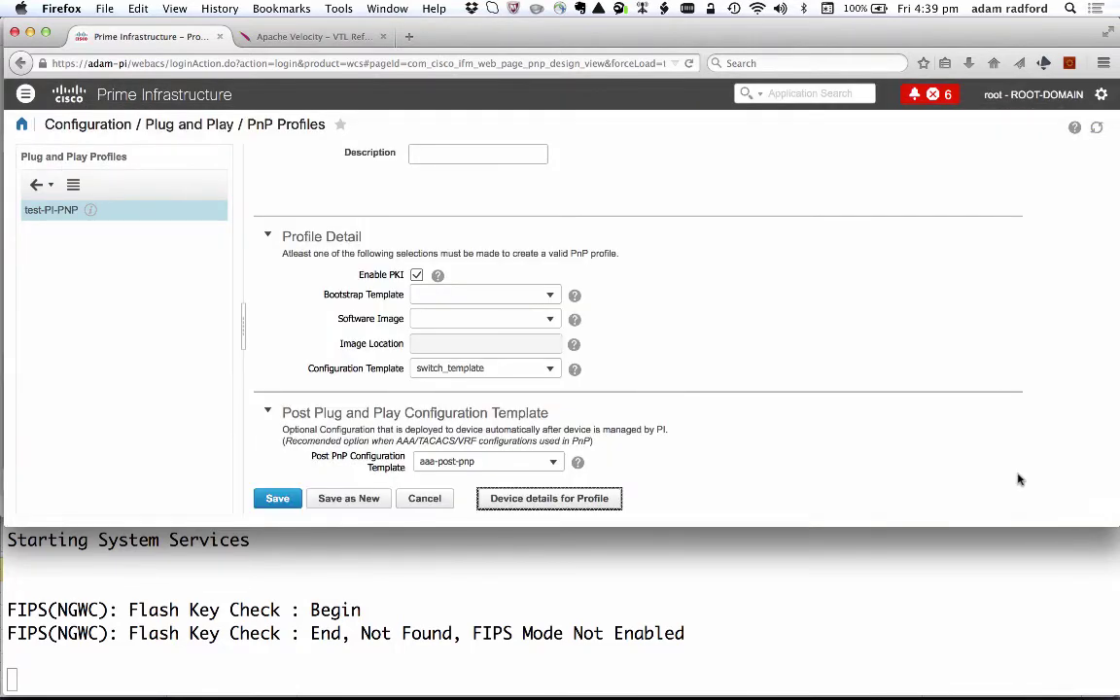
Preview FDO1735Q0G5switch_template.txt on page 2 of APIC-EM Configurations, then close it.
key("super+Tab")
key("super+Tab")
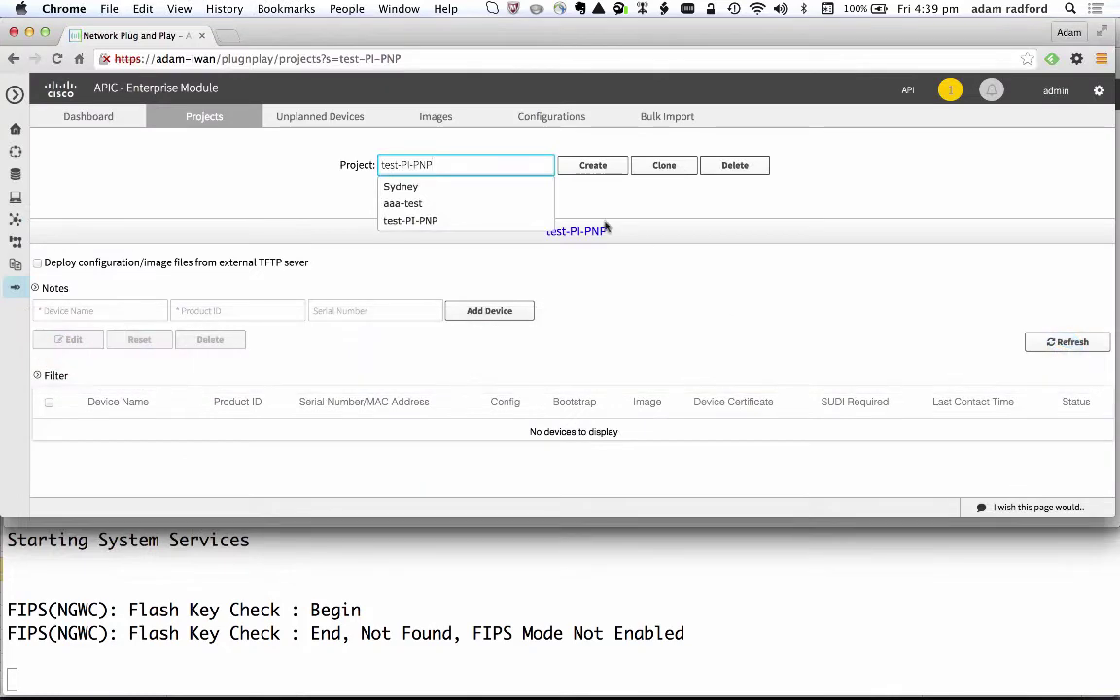
left_click(355, 167)
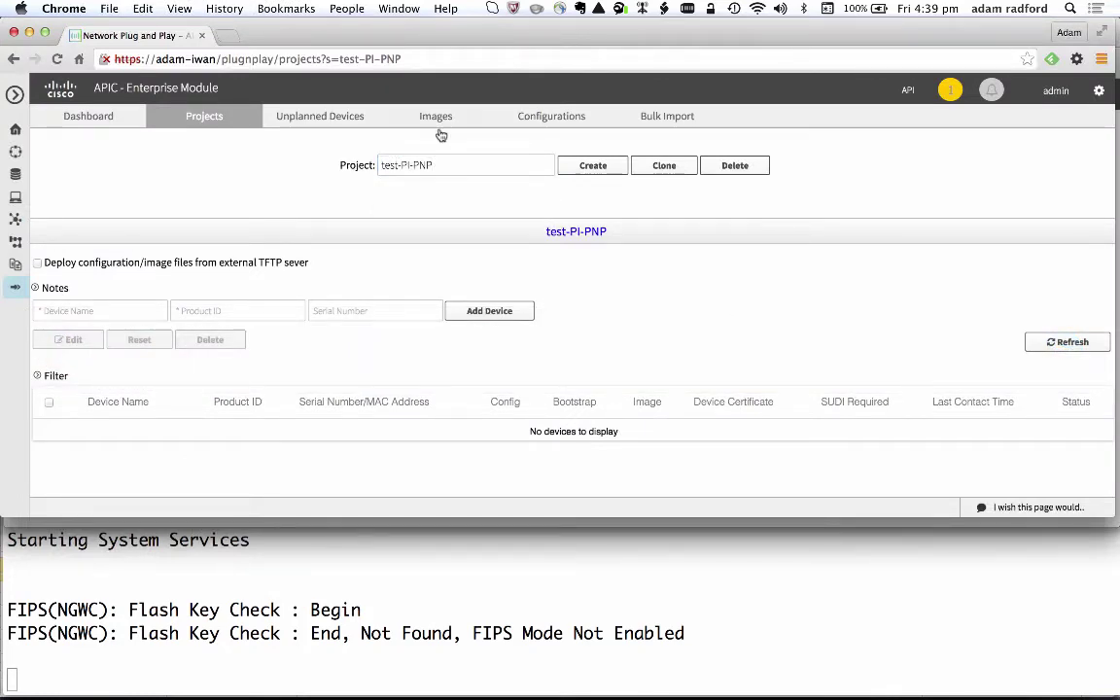
left_click(550, 117)
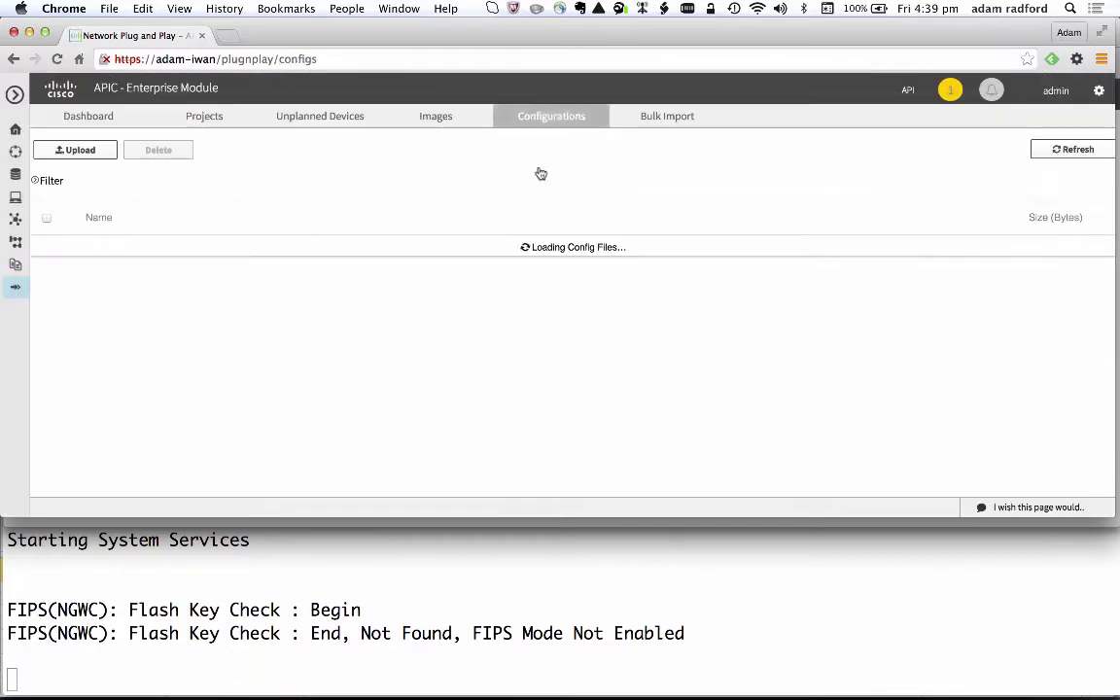
scroll(479, 315, "down", 5)
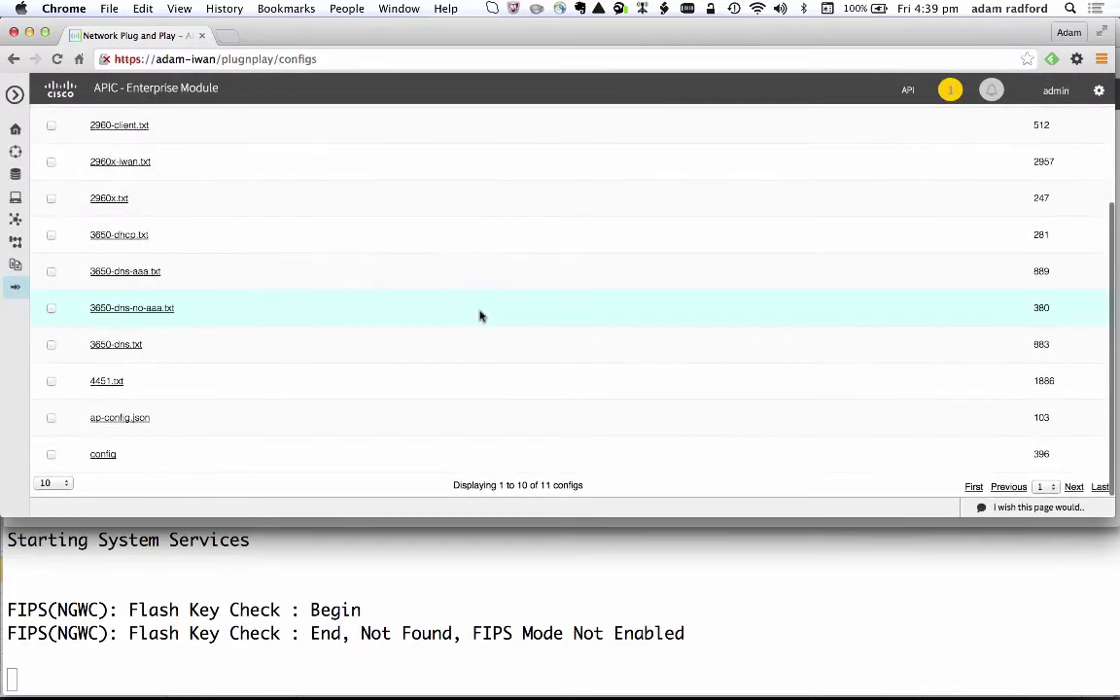
left_click(1074, 486)
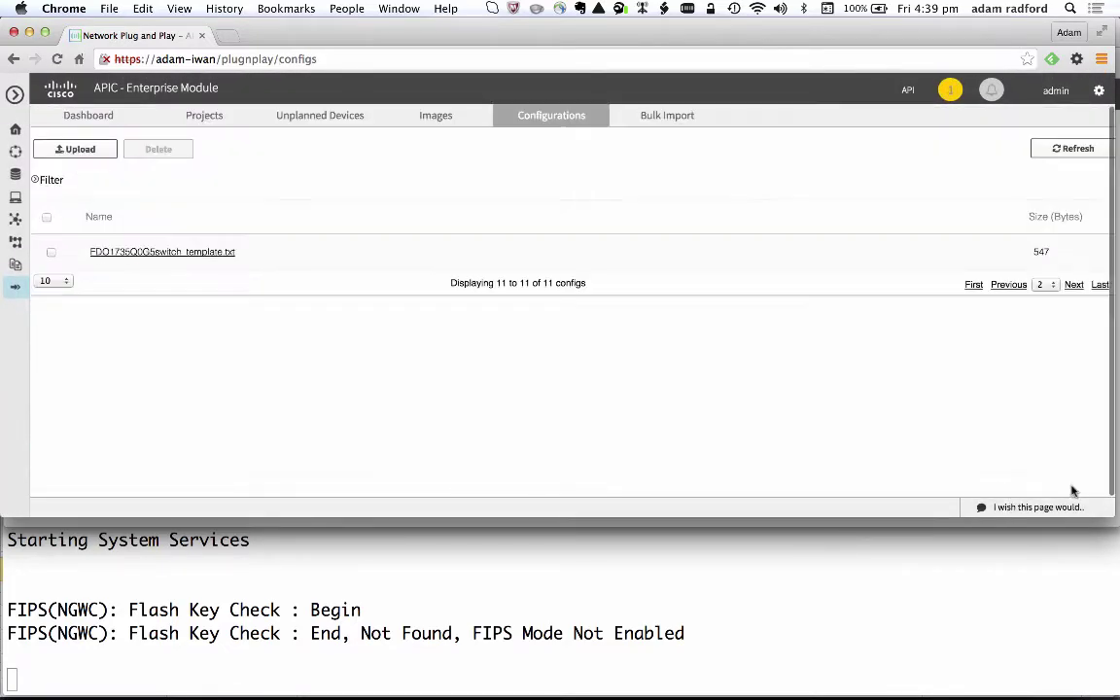
left_click(161, 252)
scroll(315, 295, "down", 5)
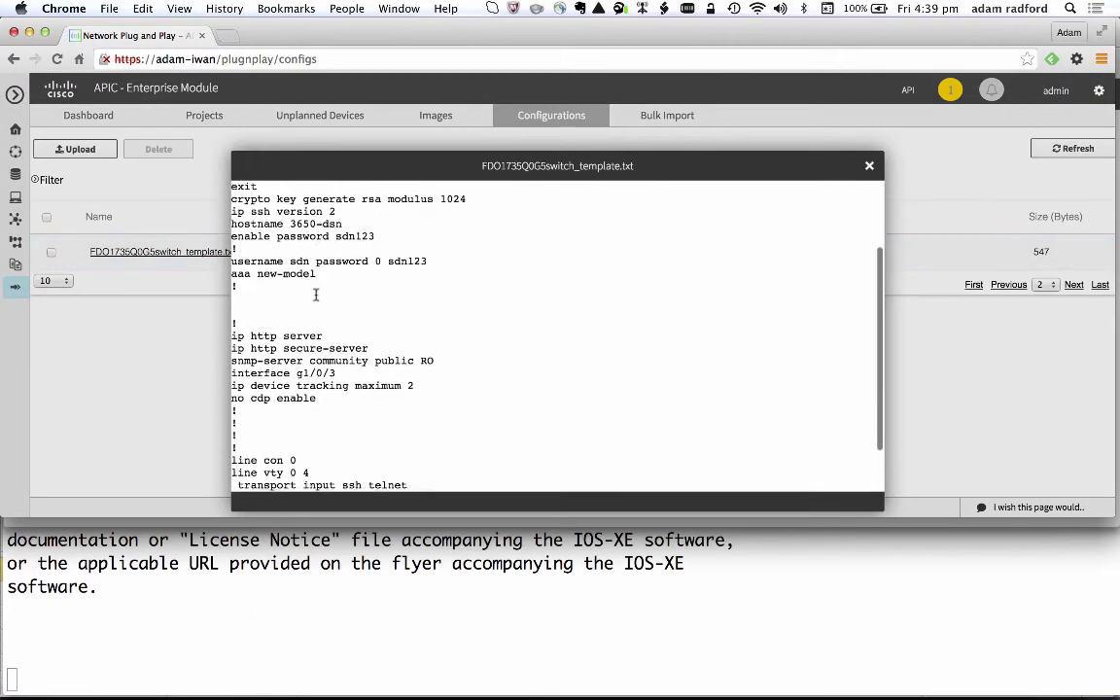
scroll(315, 295, "up", 5)
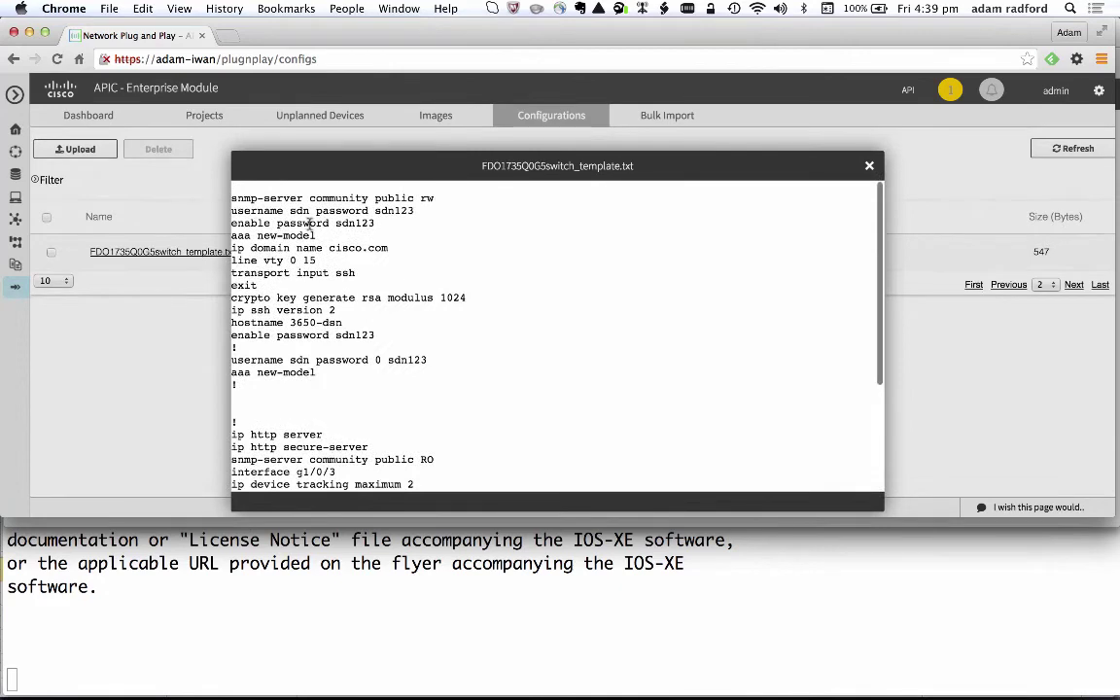
scroll(302, 325, "down", 1)
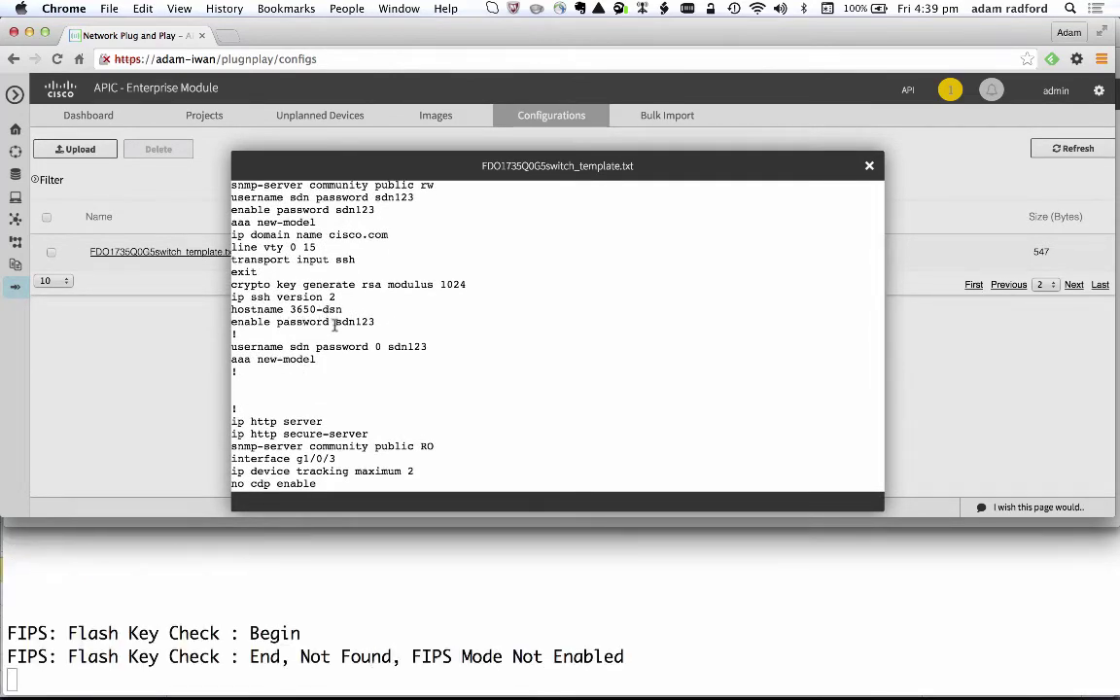
left_click(870, 167)
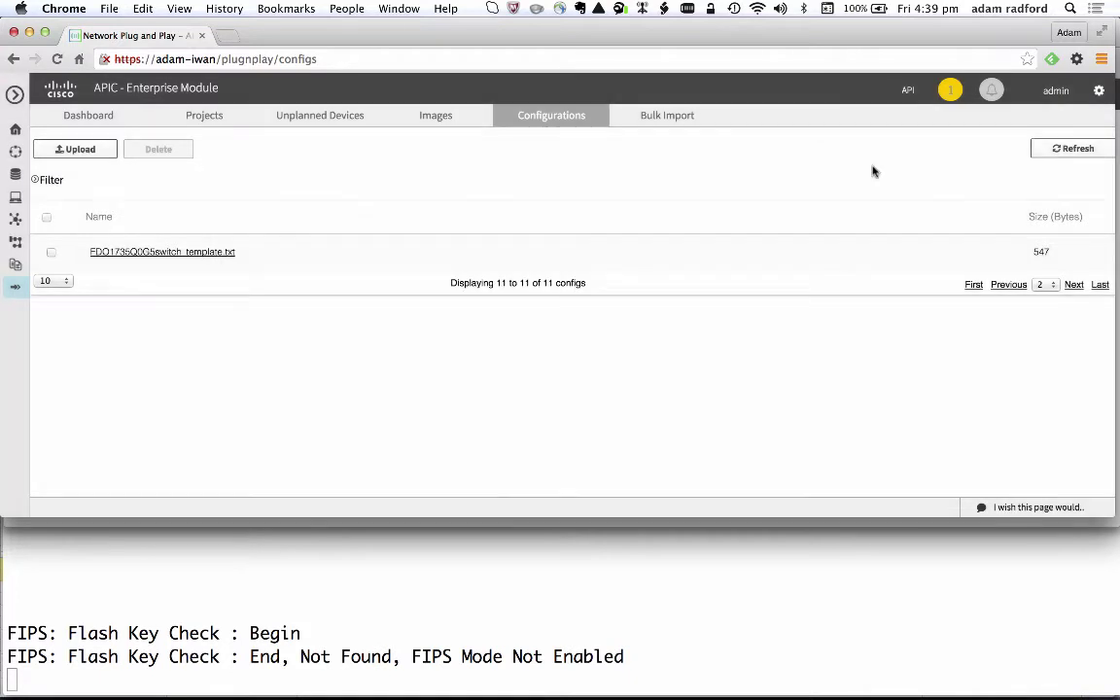
Select the test-PI-PNP project to view the pending 3650-dns device and its switch_template config.
left_click(191, 117)
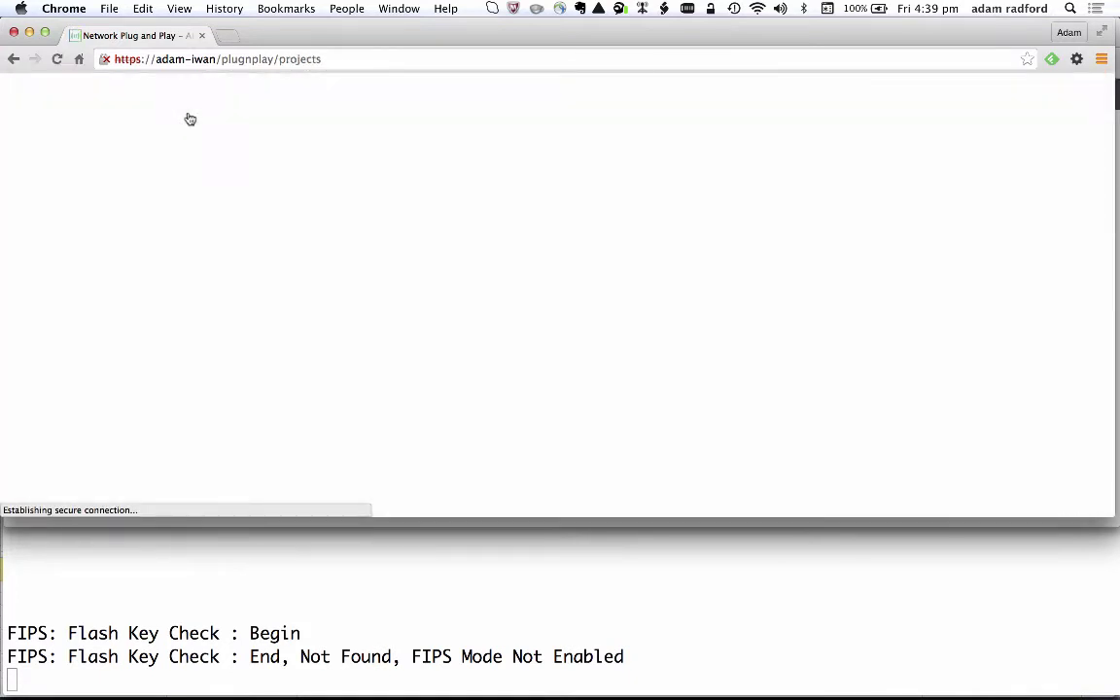
left_click(398, 166)
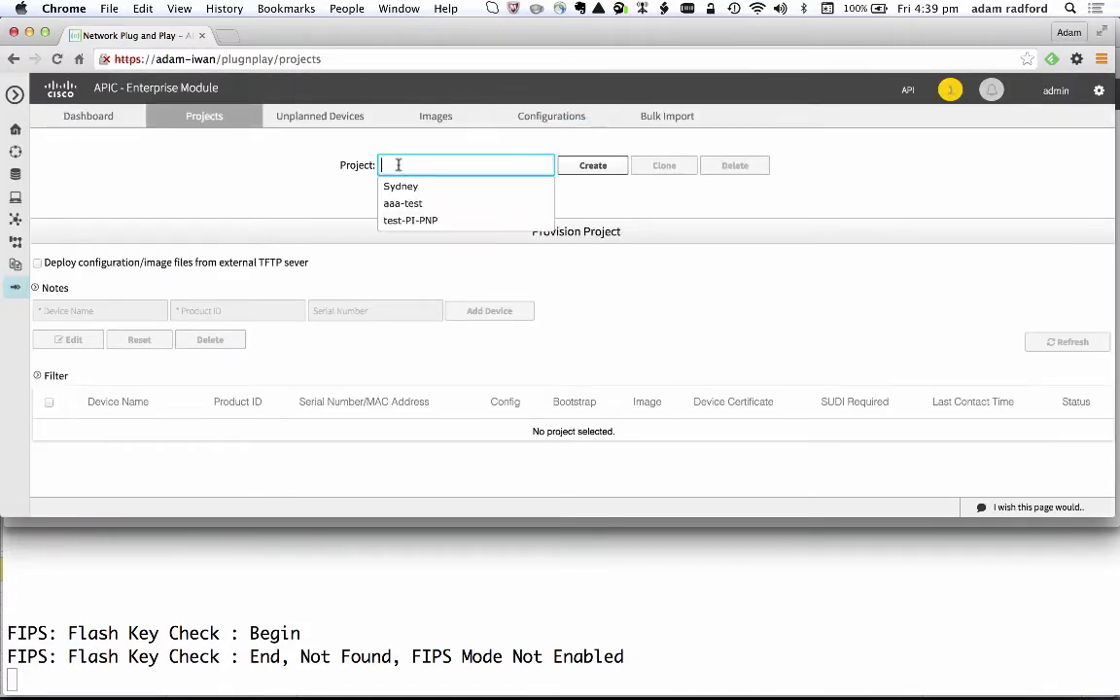
left_click(402, 223)
scroll(415, 292, "down", 1)
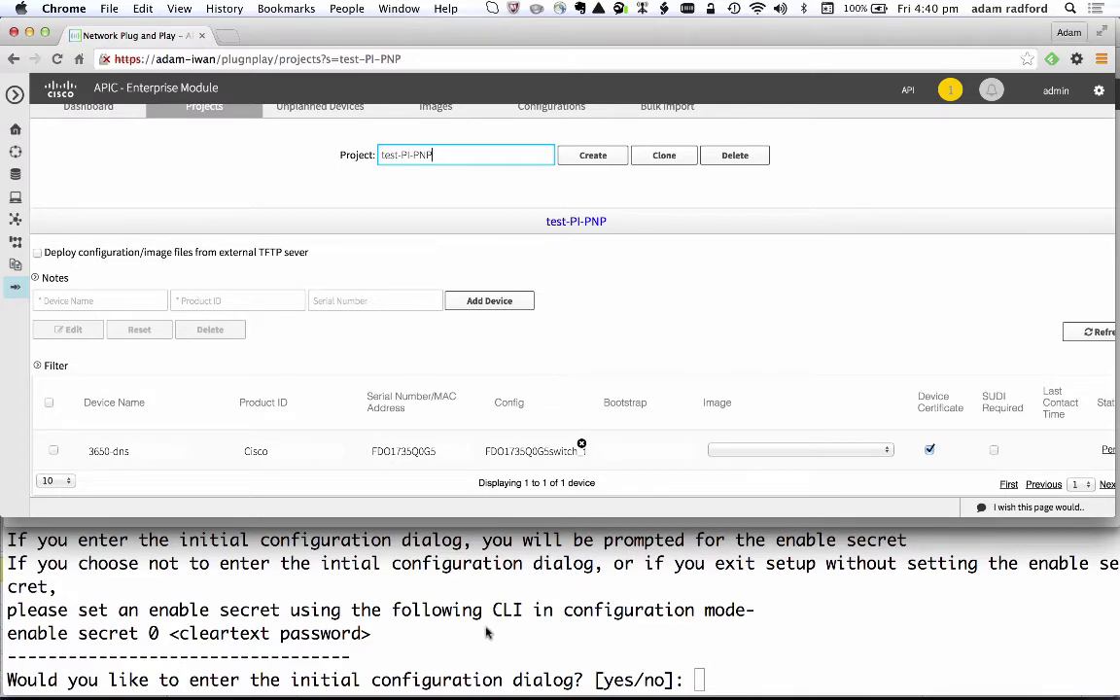
Refresh the test-PI-PNP device list repeatedly until 3650-dns shows Provisioned.
scroll(647, 375, "right", 2)
scroll(647, 375, "right", 2)
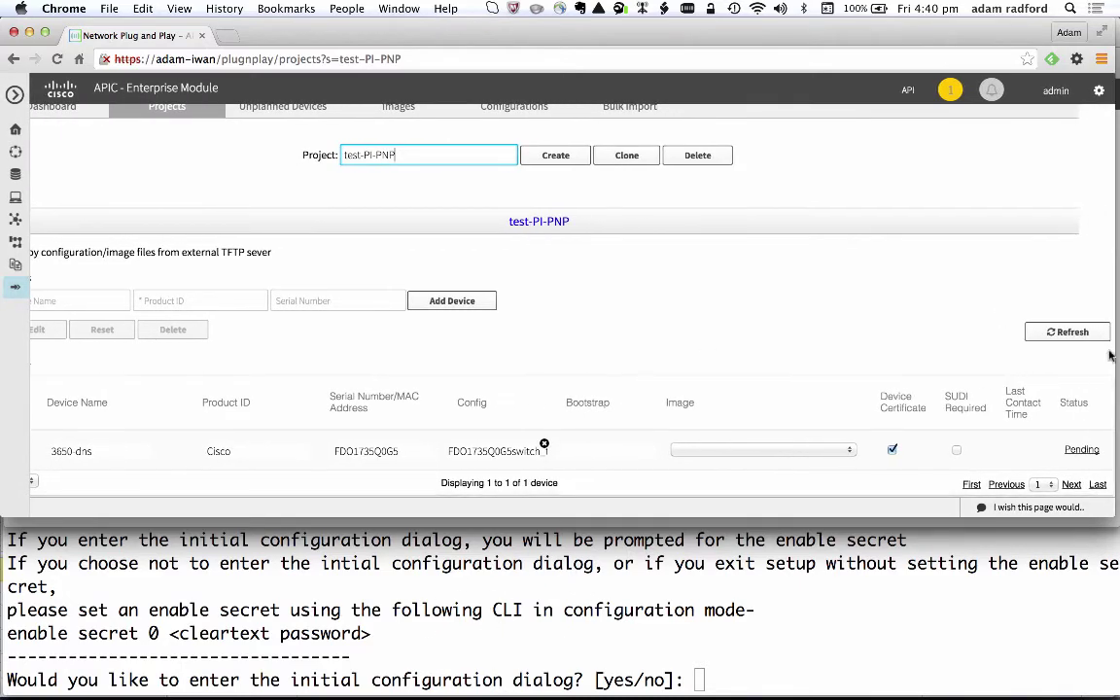
left_click(1066, 335)
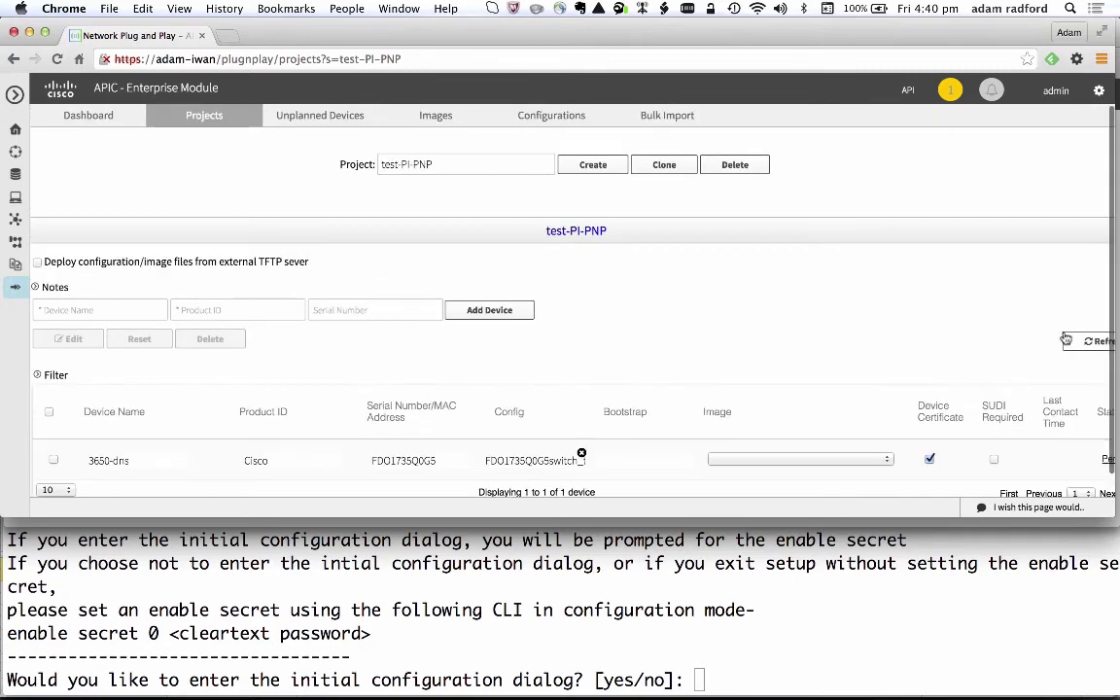
scroll(780, 325, "right", 2)
scroll(780, 324, "left", 3)
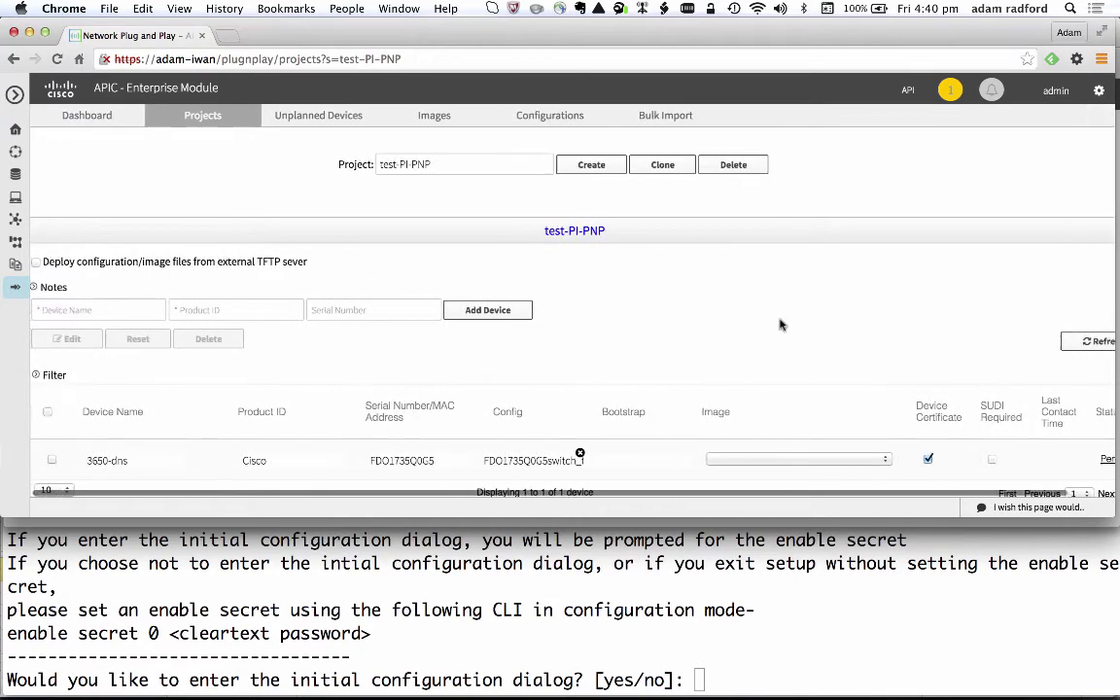
scroll(779, 325, "right", 3)
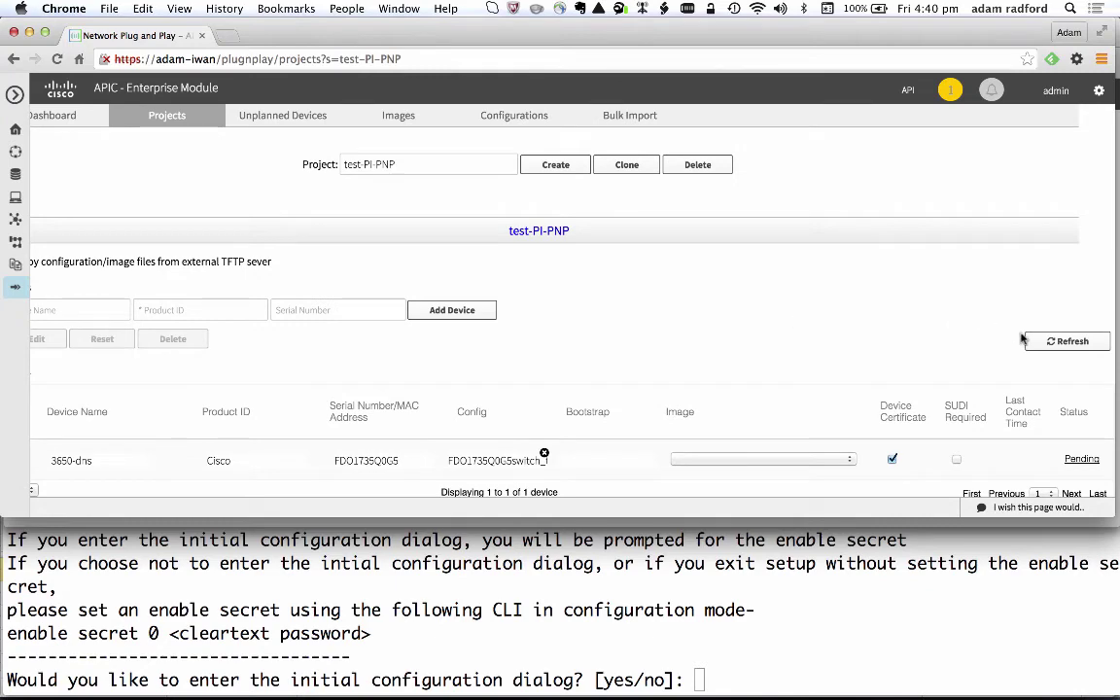
left_click(1069, 342)
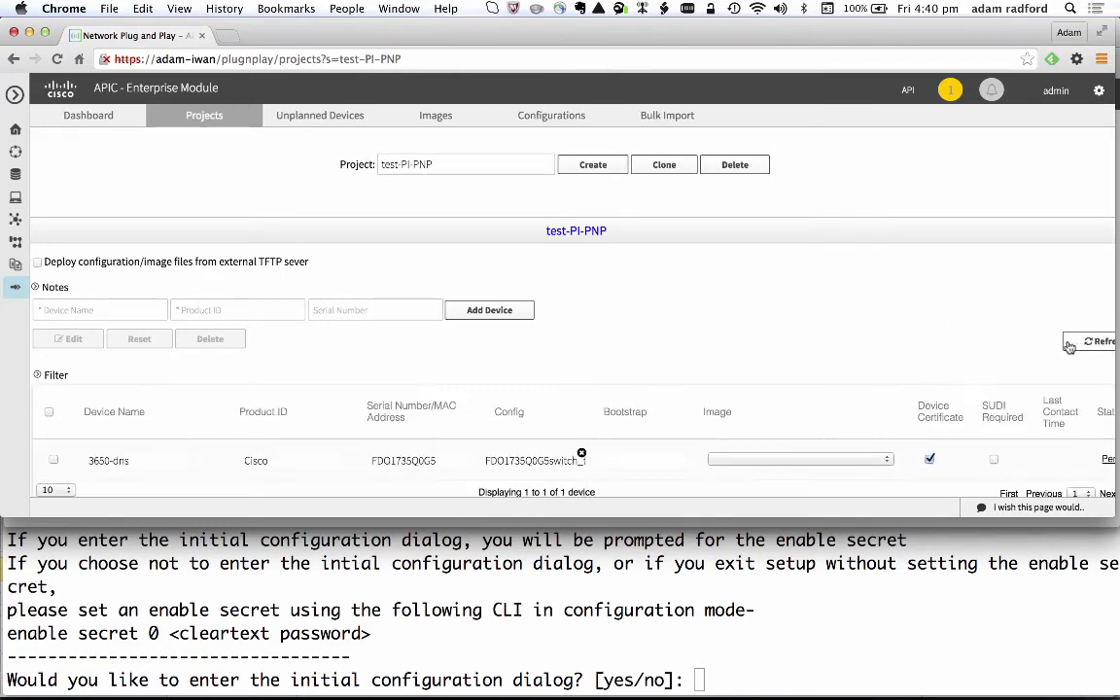
scroll(1069, 347, "right", 3)
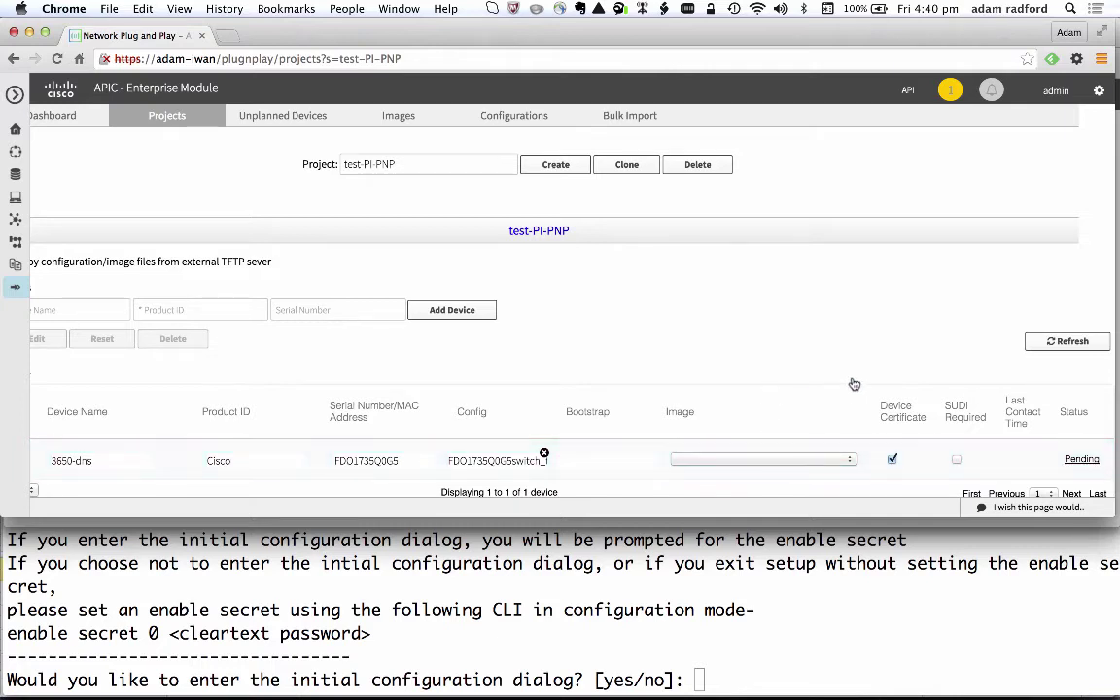
left_click(1070, 341)
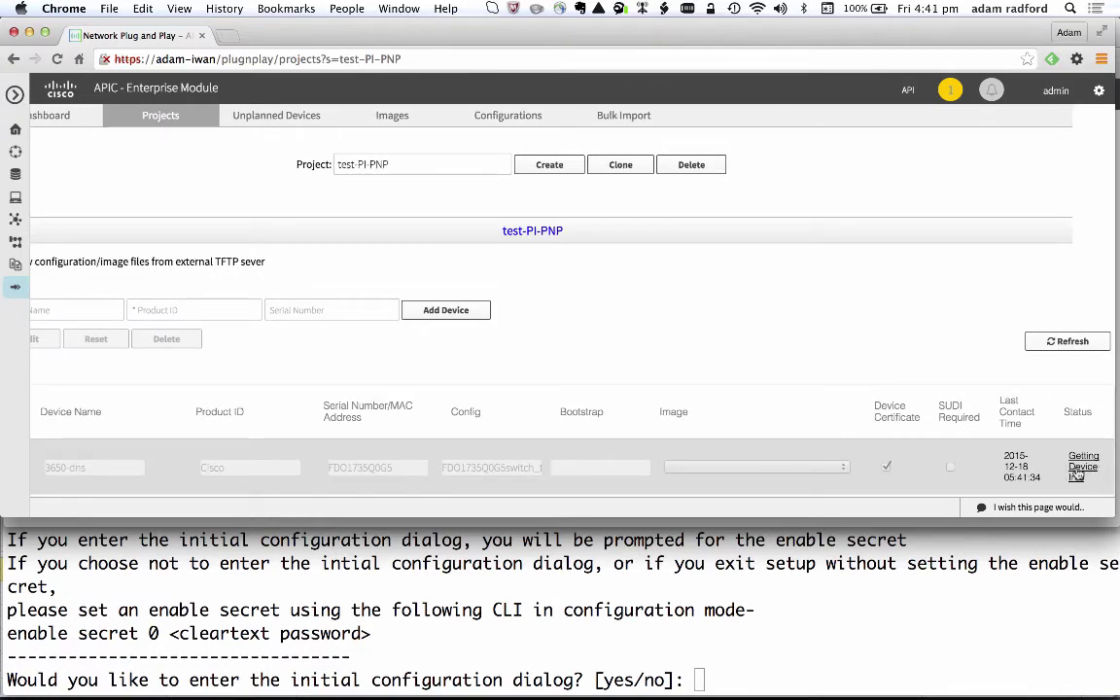
mouse_move(1077, 474)
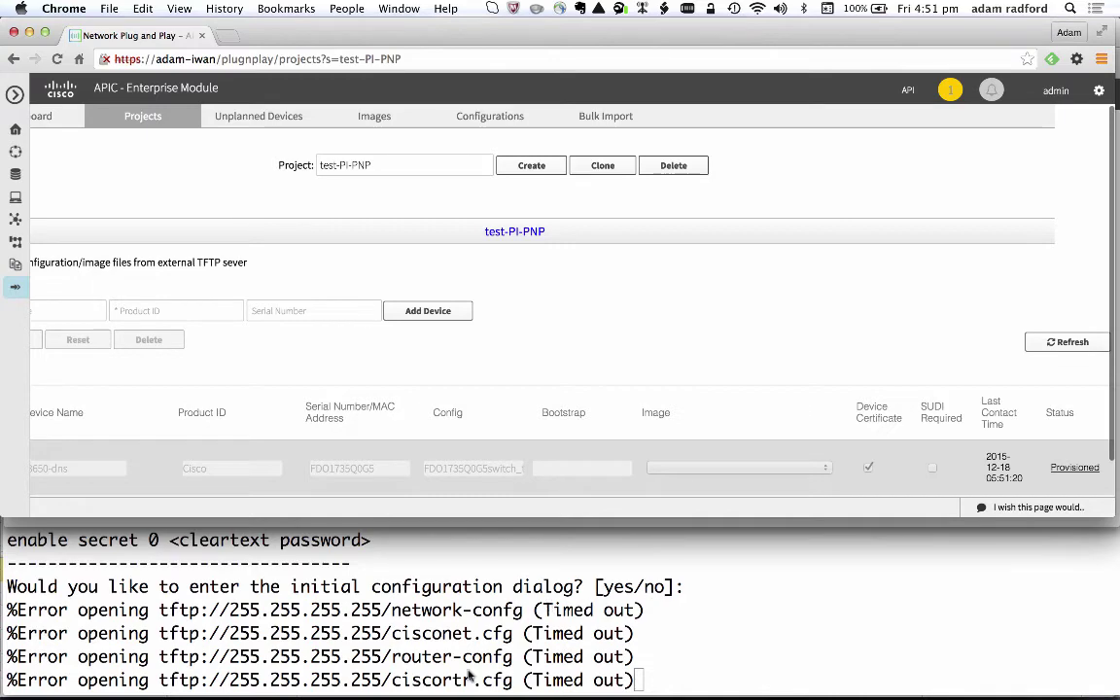
Decline the switch's initial configuration dialog and enter privileged mode with 'en' and the password.
left_click(671, 614)
key("Return")
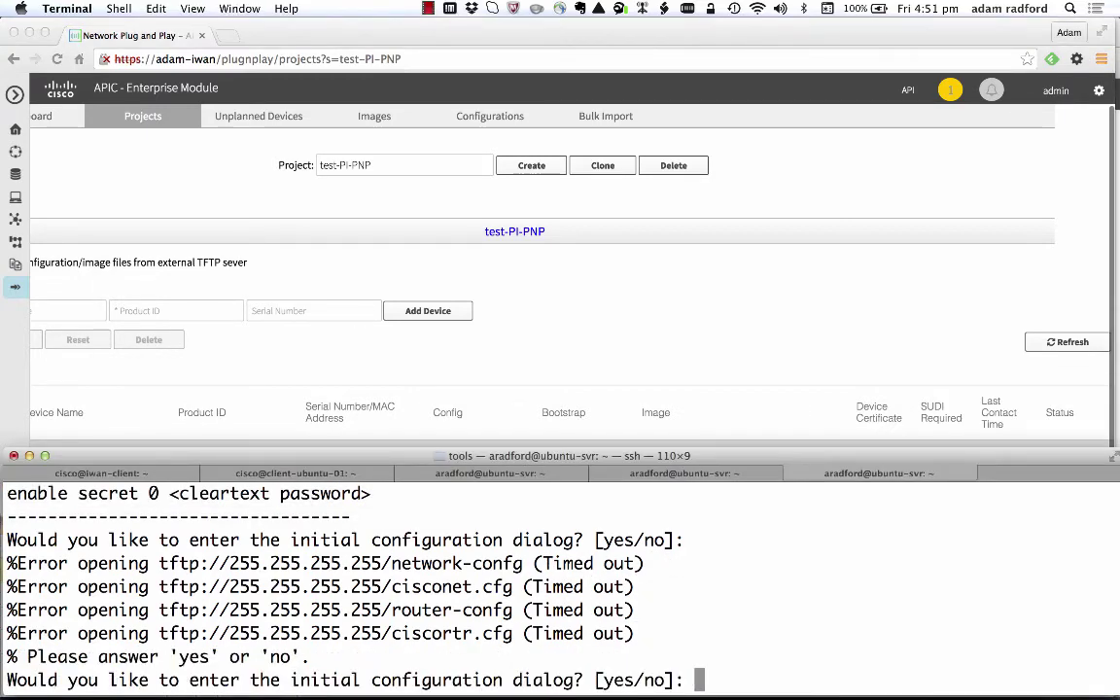
type("no")
key("Return")
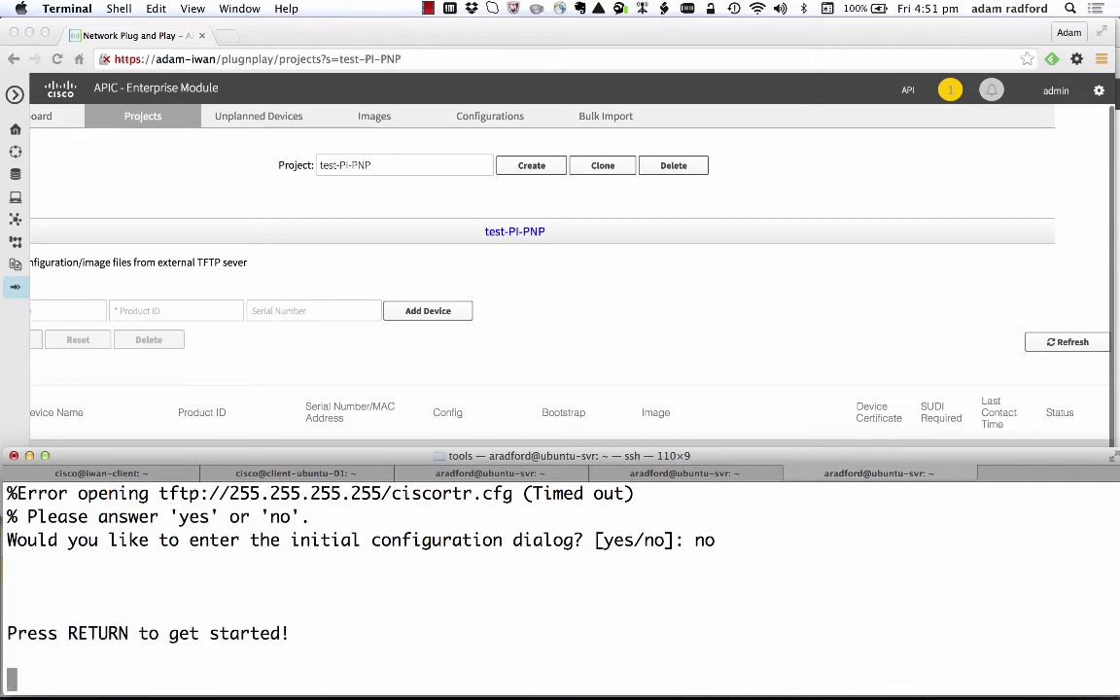
key("Return")
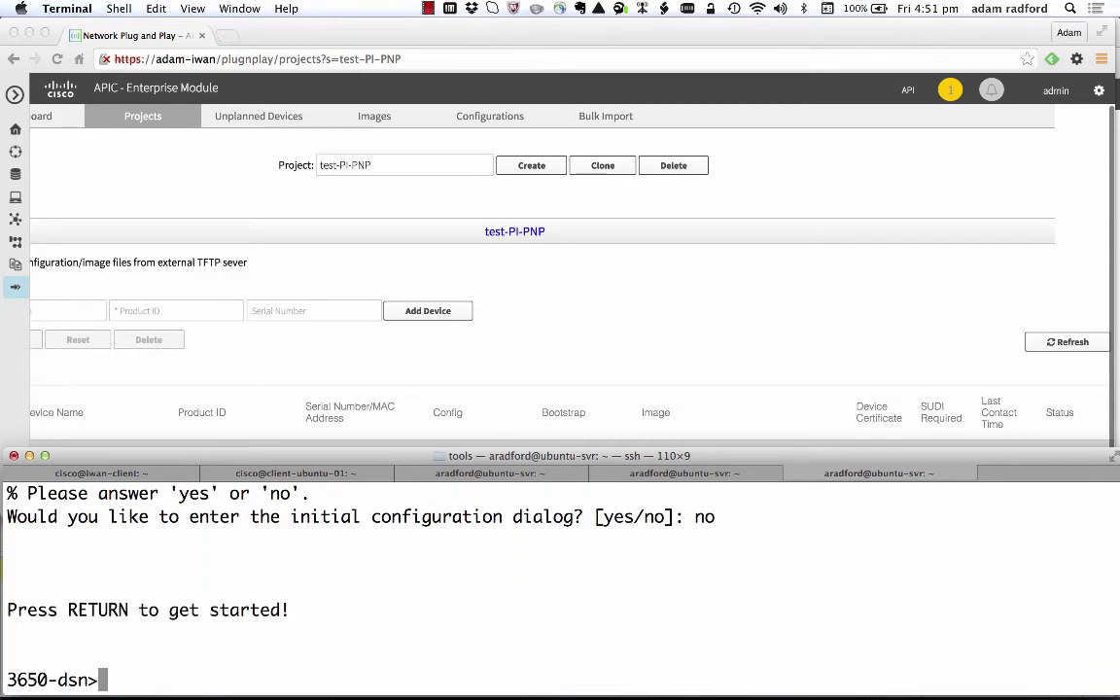
type("en")
key("Return")
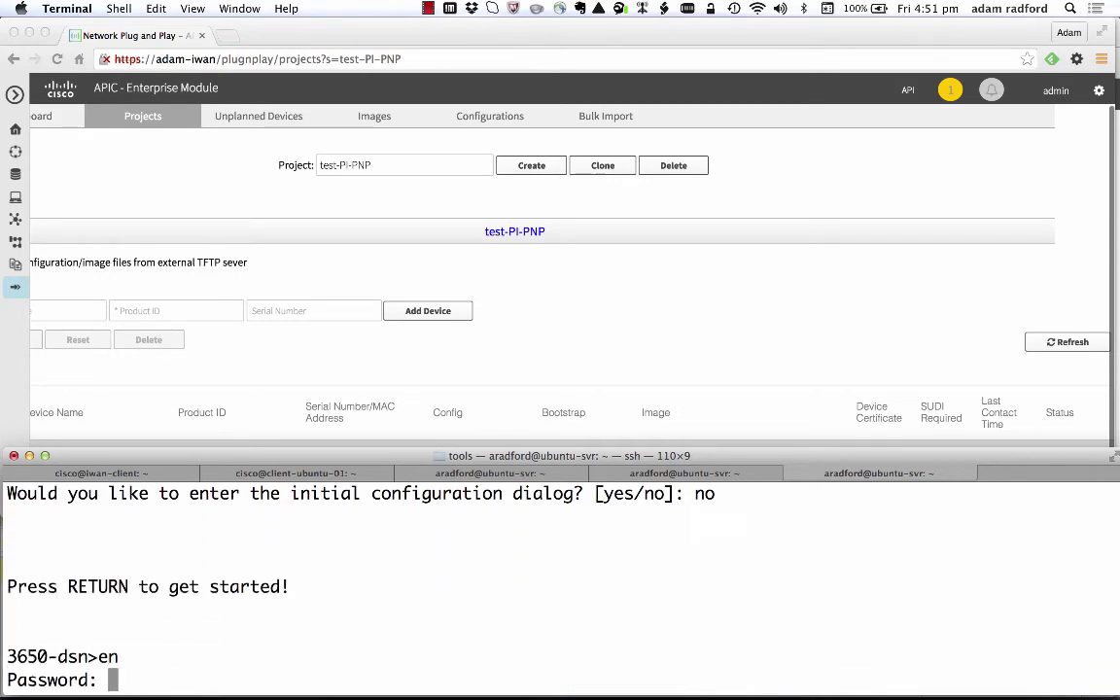
key("Return")
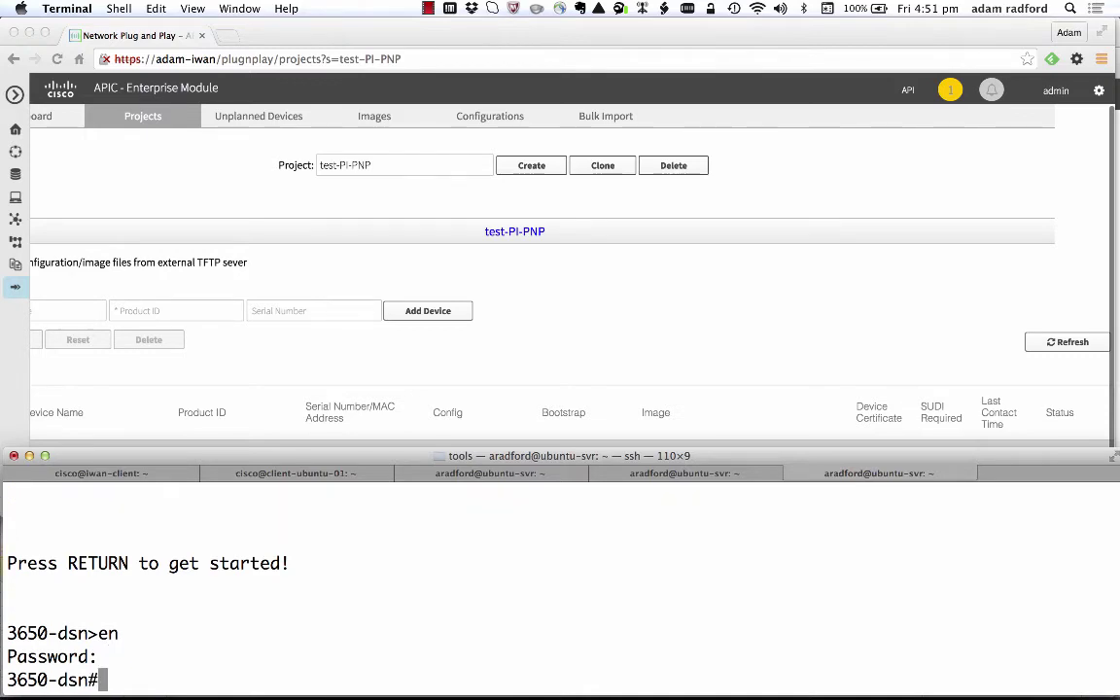
key("Return")
key("Return")
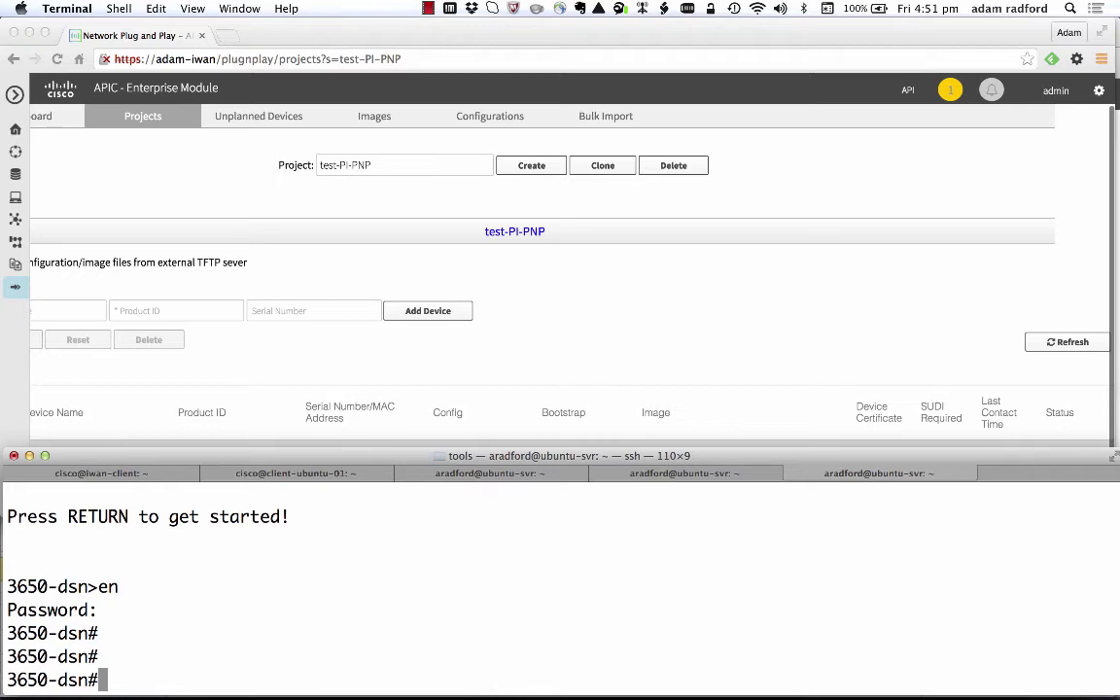
Run 'show run aaa' to confirm aaa new-model and aaa session-id common.
type("show ")
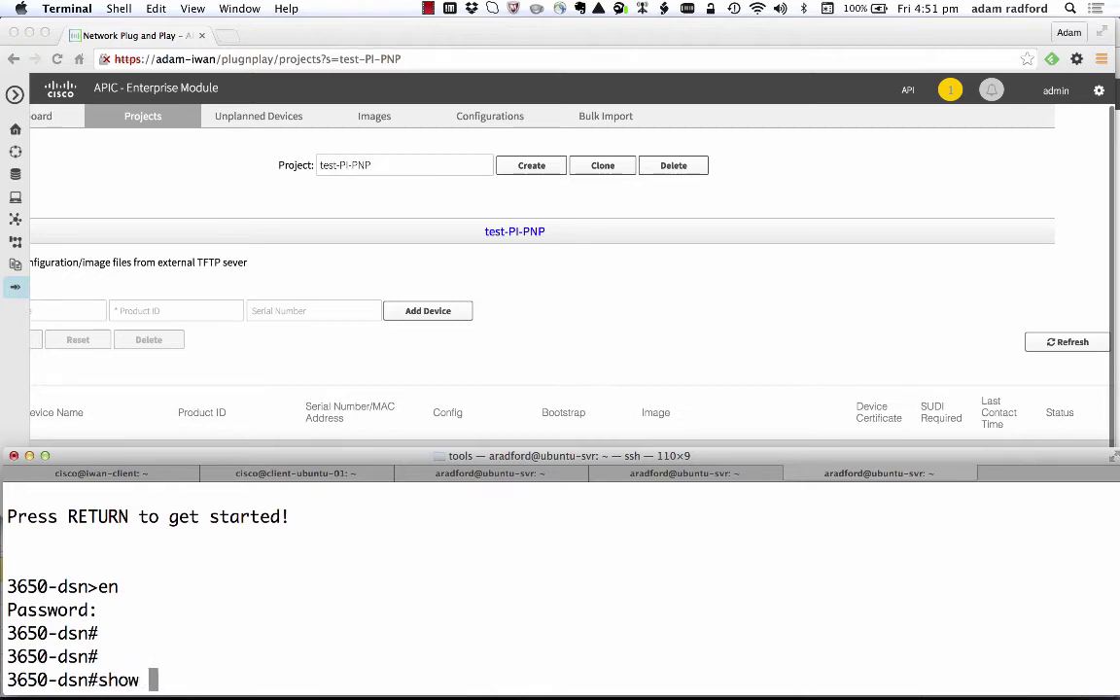
type("run aaa")
key("Return")
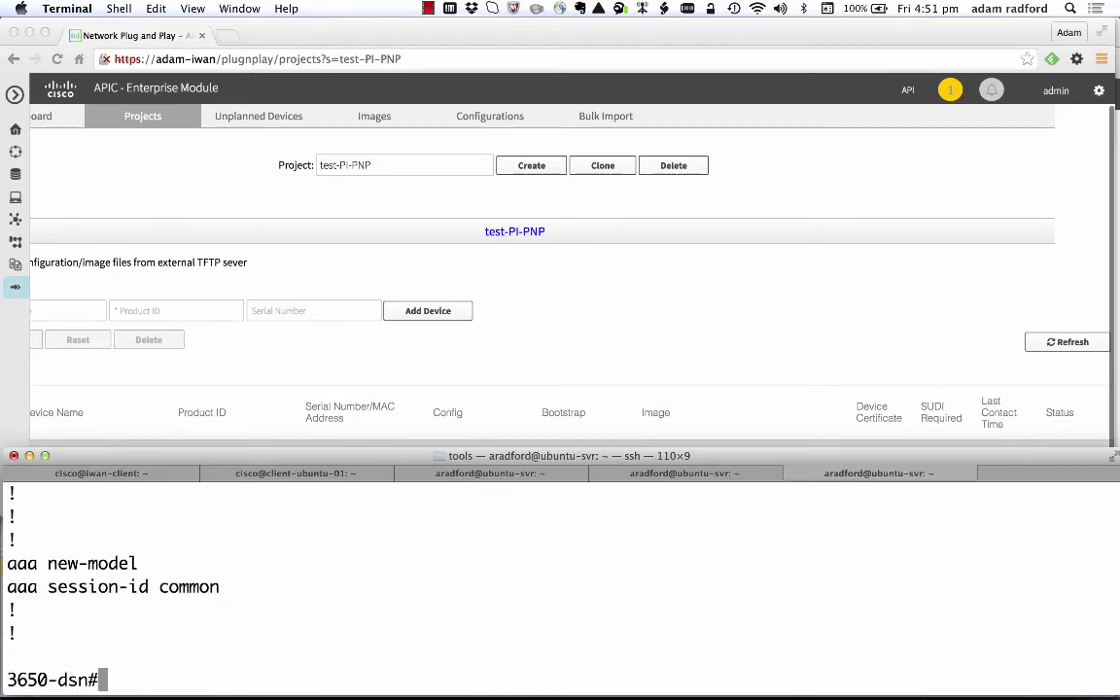
scroll(669, 612, "up", 3)
scroll(670, 614, "down", 2)
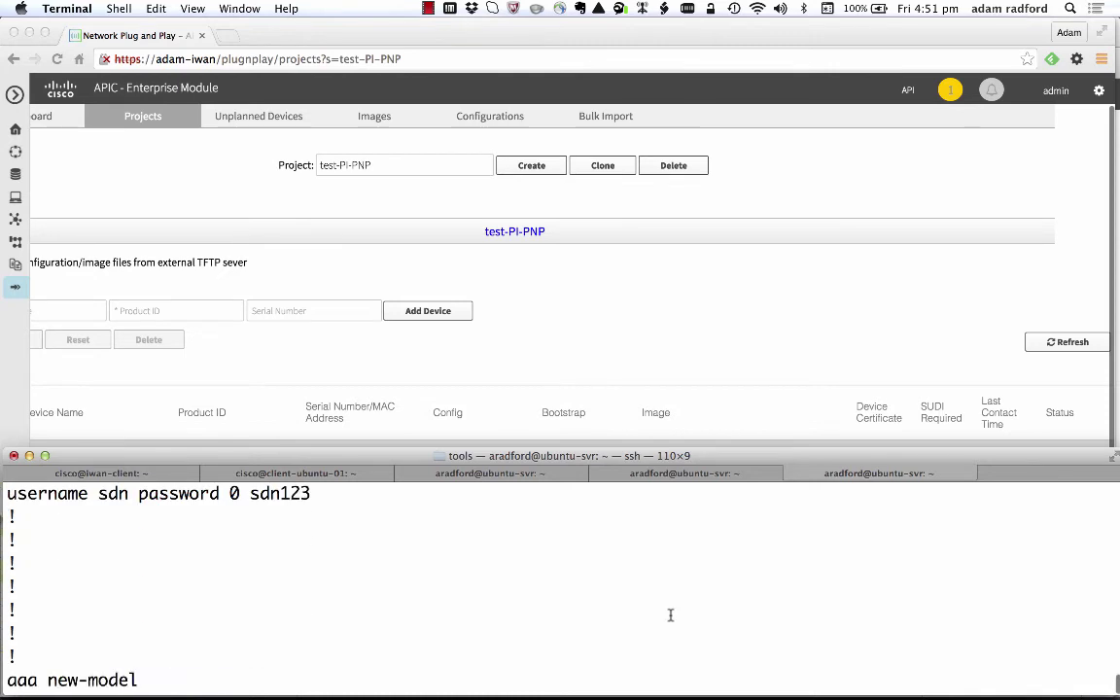
scroll(670, 614, "down", 3)
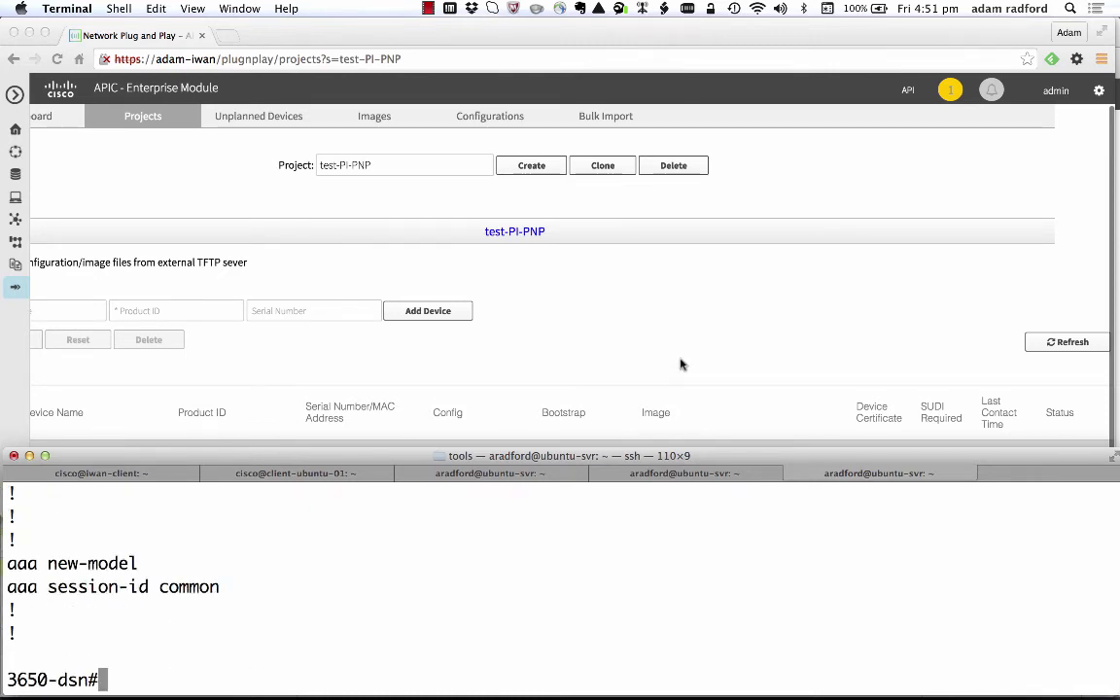
Open the PnP Status page and review the 3650-dns device's status history.
key("super+Tab")
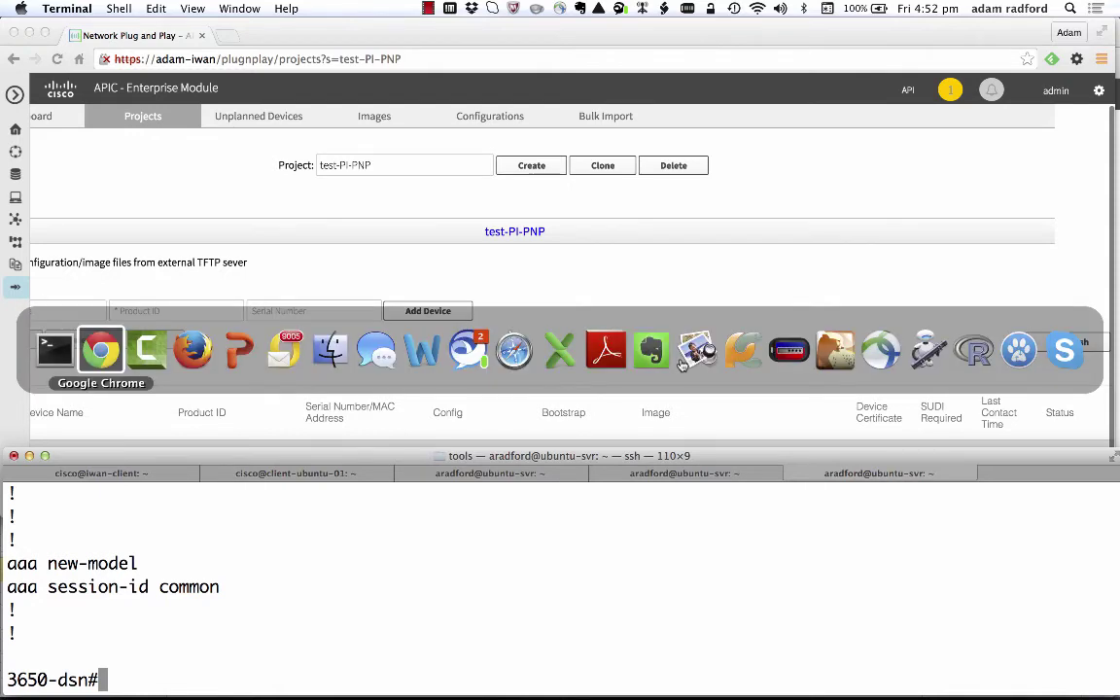
key("super+Tab")
key("super+Tab")
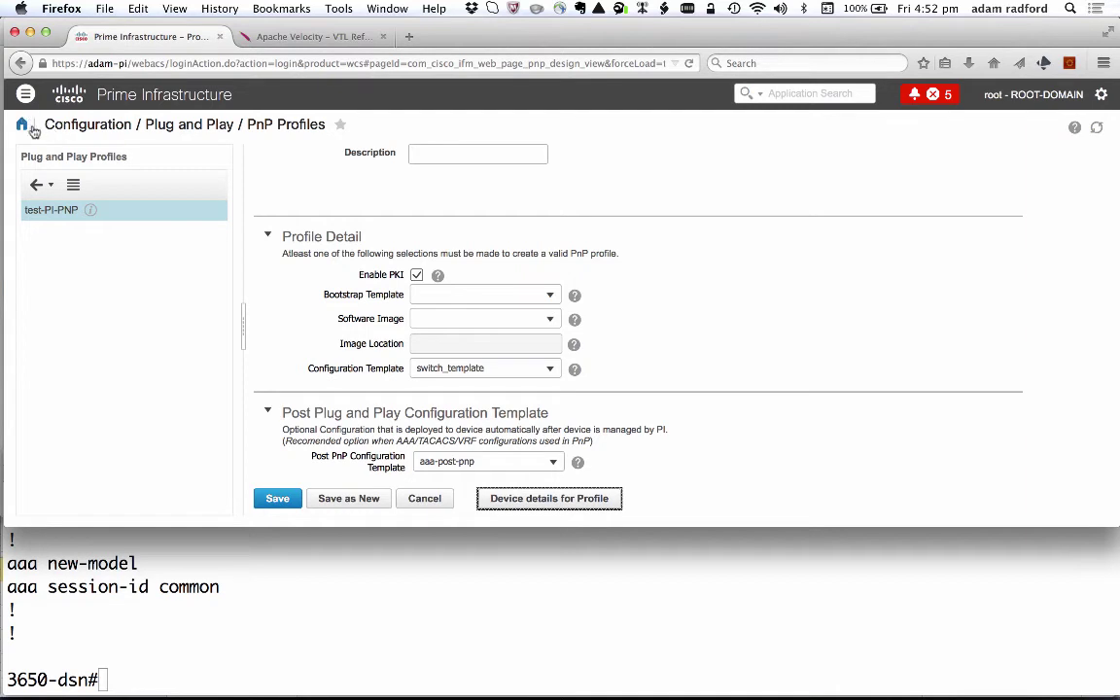
left_click(27, 93)
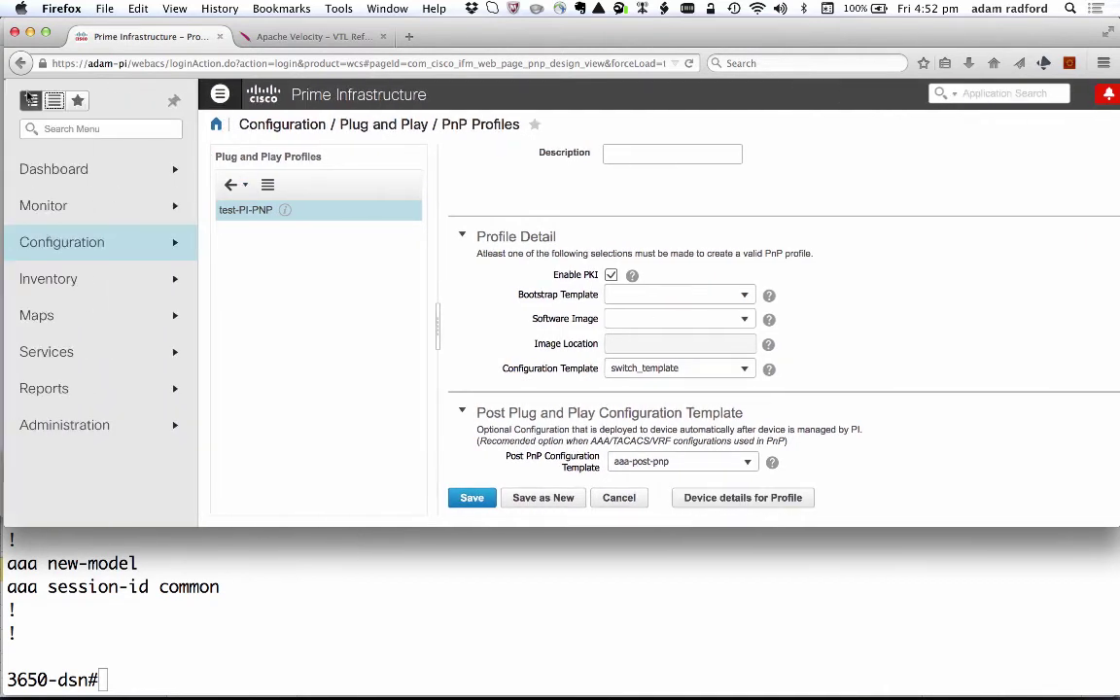
mouse_move(106, 252)
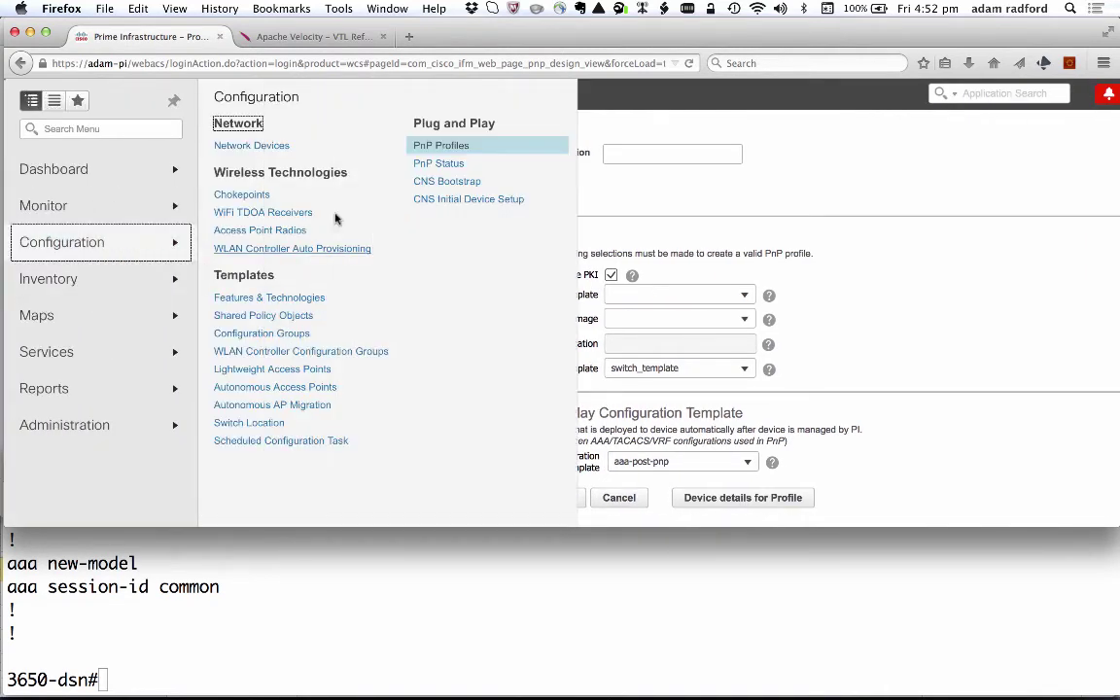
left_click(445, 168)
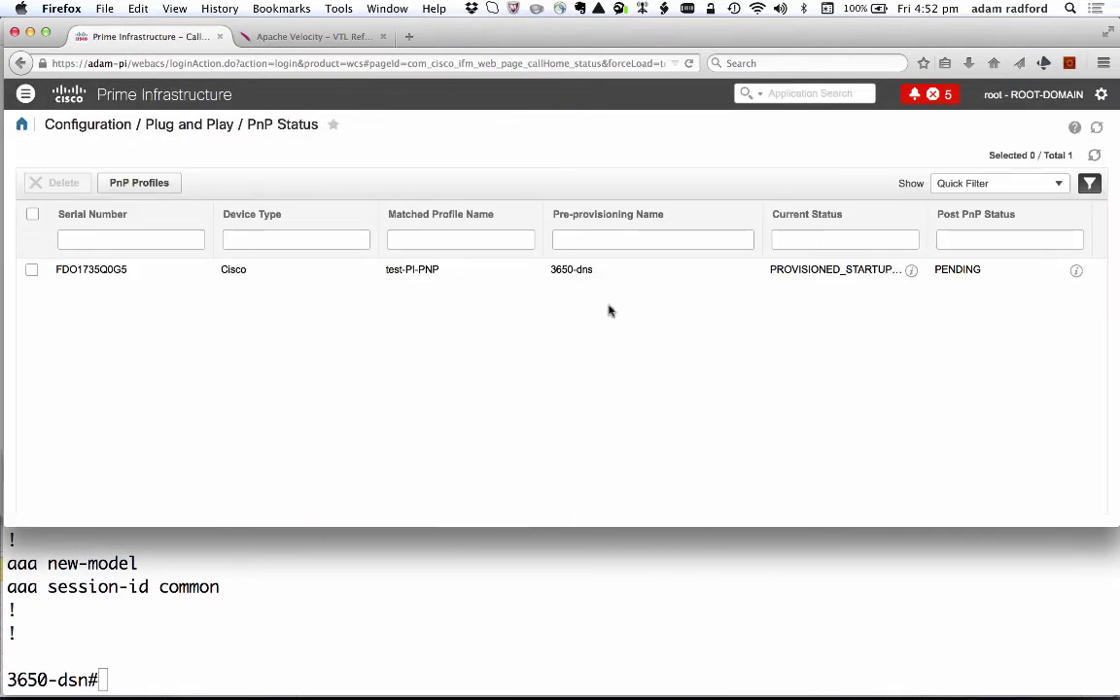
left_click(910, 272)
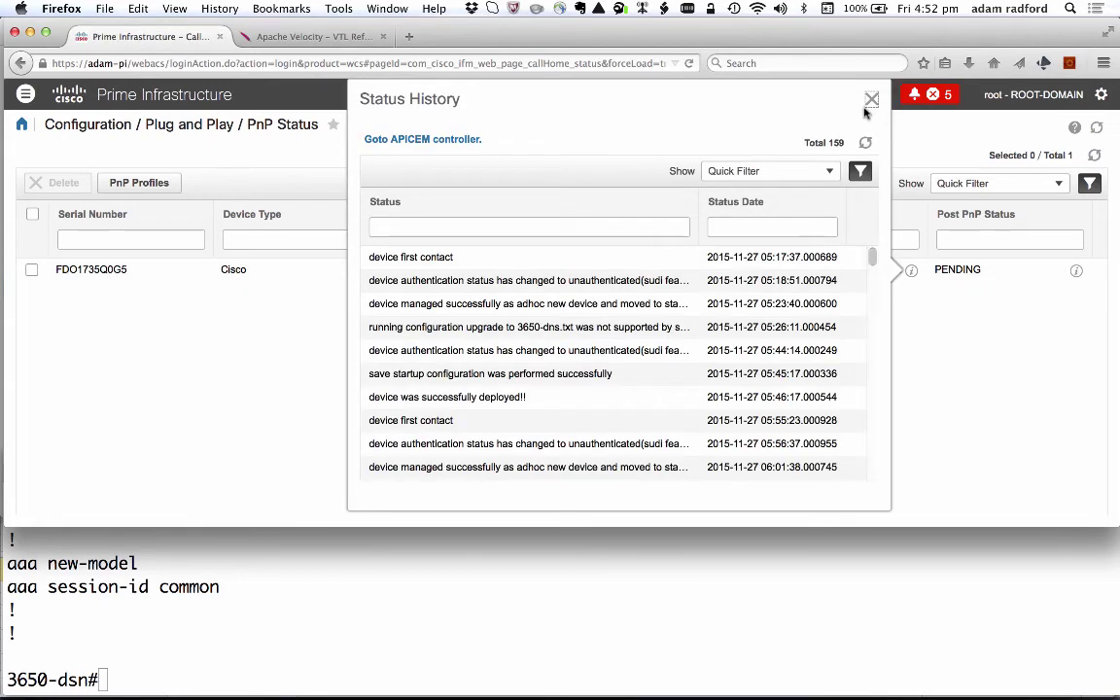
scroll(820, 480, "down", 10)
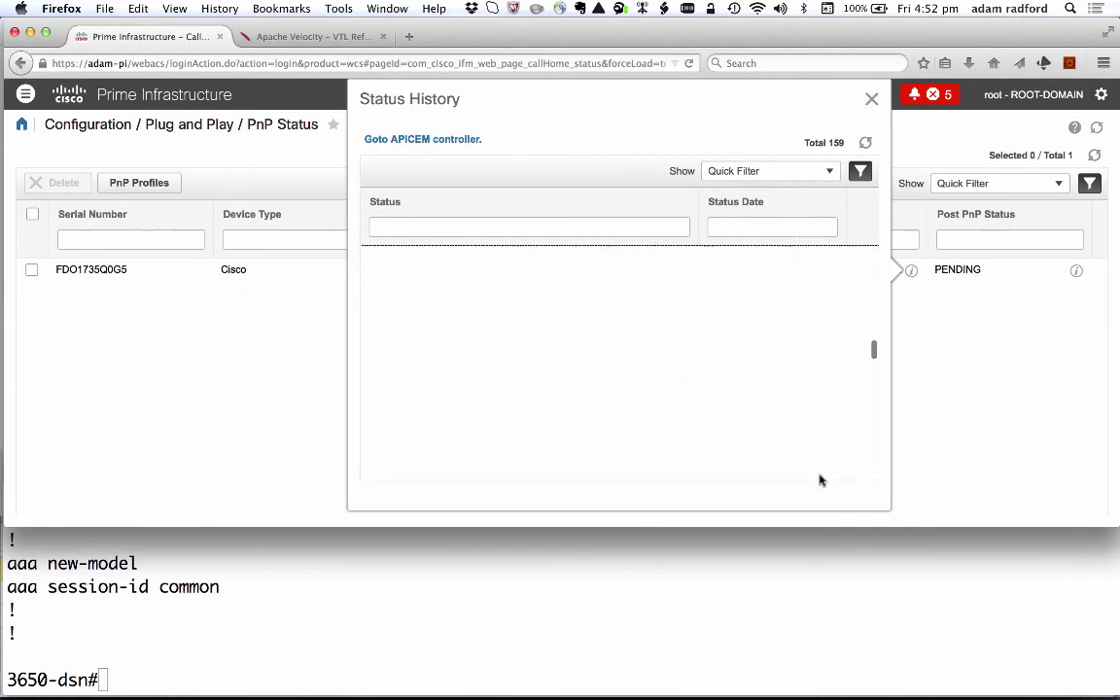
scroll(820, 480, "down", 5)
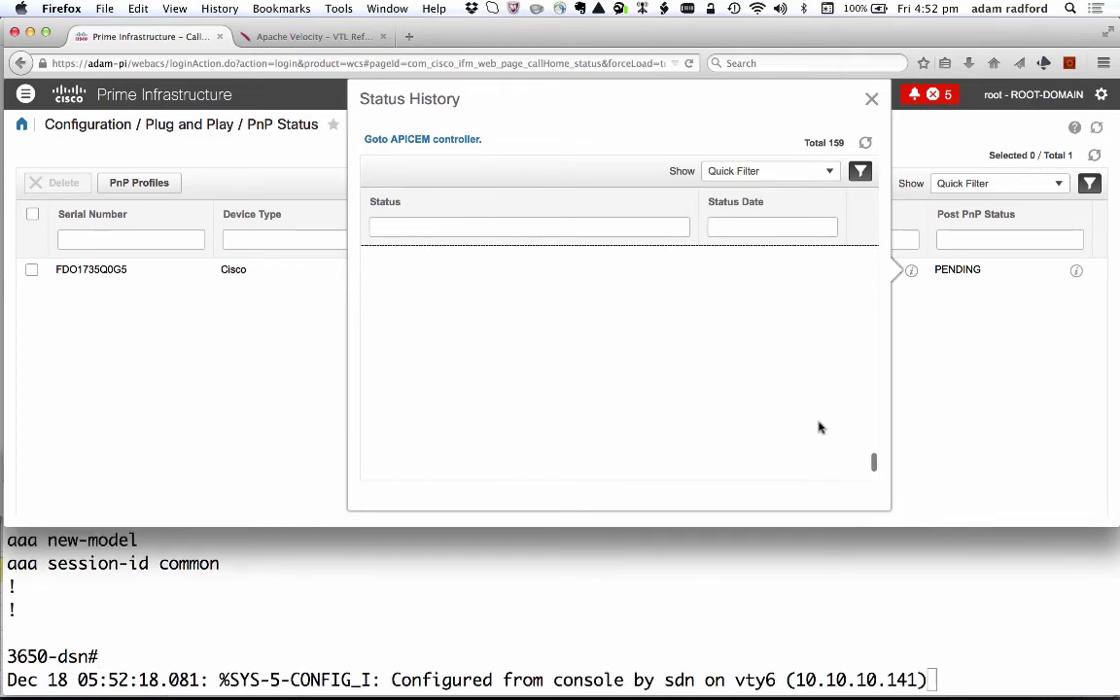
left_click(871, 101)
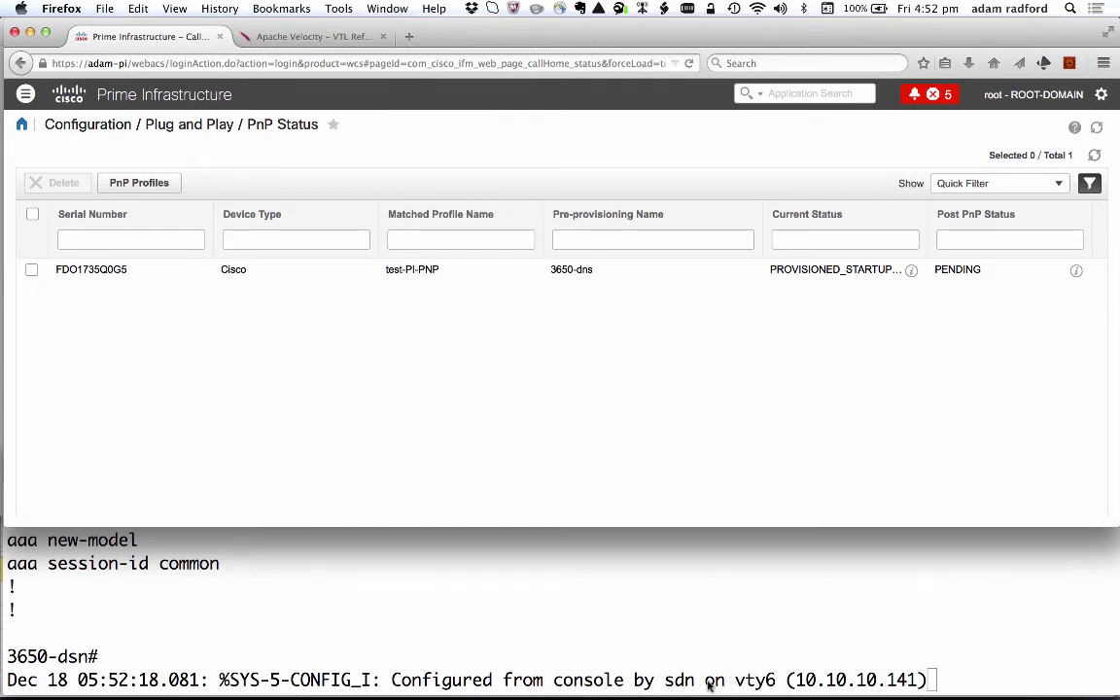
Refresh the PnP Status table to see 3650-dns PROVISIONED with post-PnP status STARTED.
left_click(928, 670)
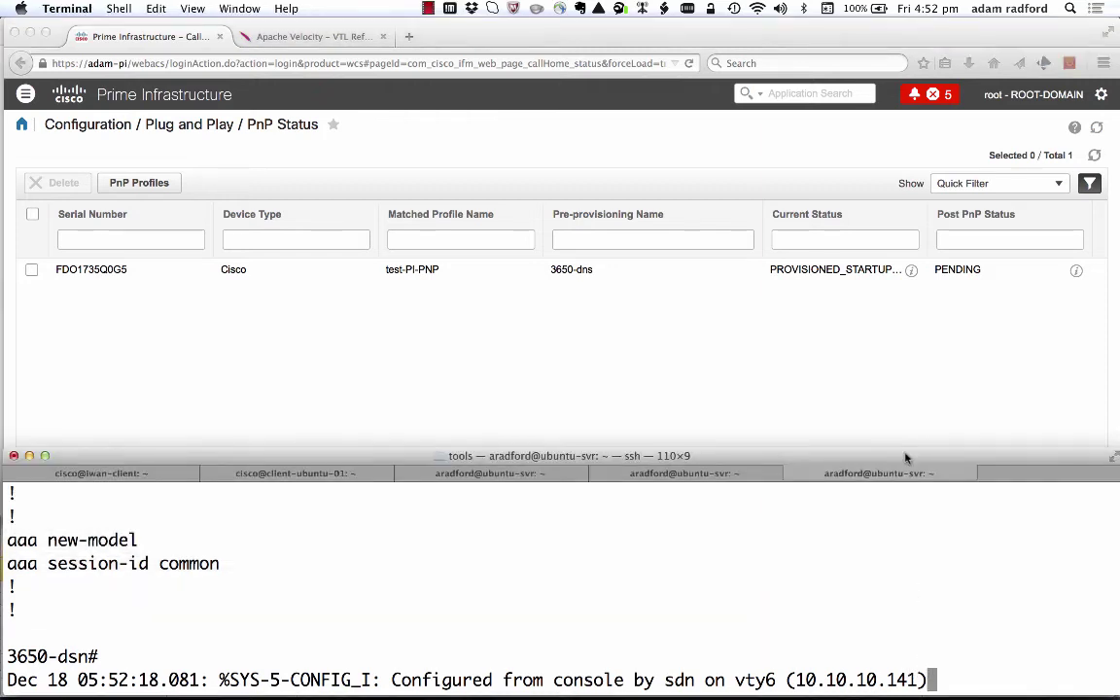
left_click(1096, 131)
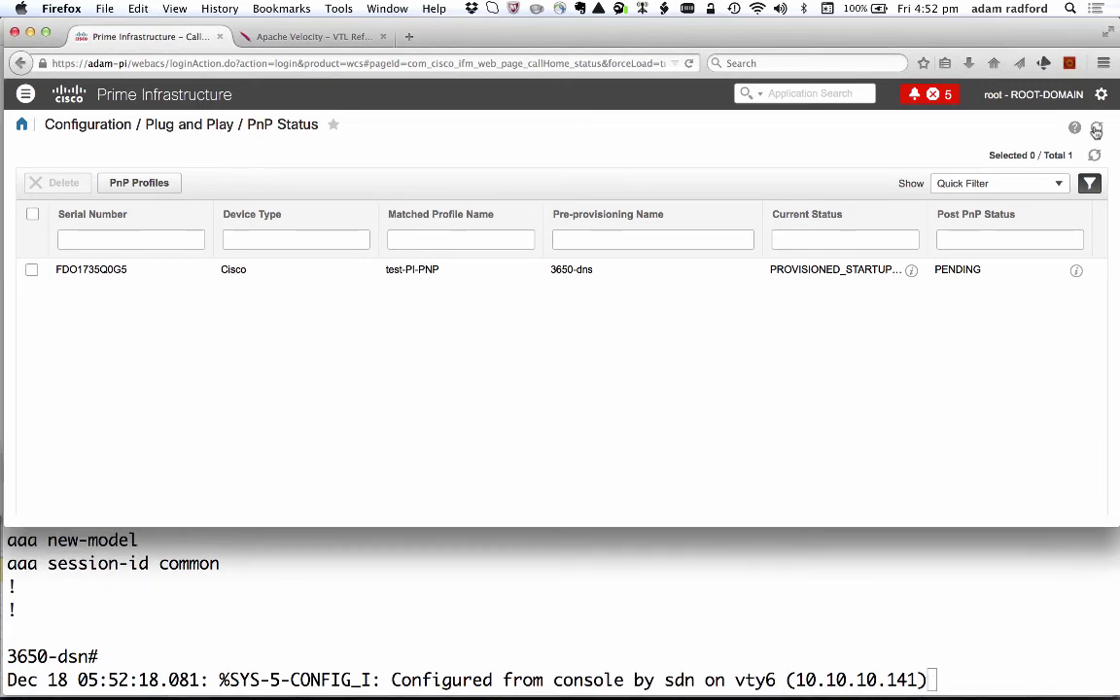
left_click(1096, 131)
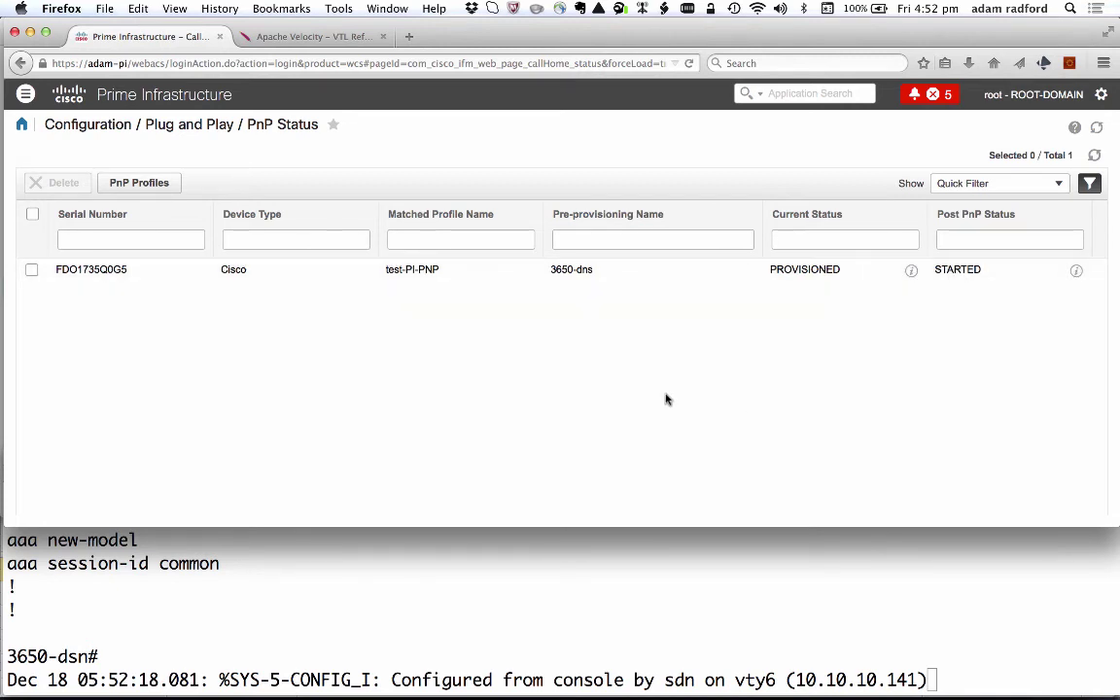
Run 'show run aa' on 3650-dsn and review the TACACS+ 10.10.10.130 and ISE-T AAA lines.
left_click(768, 588)
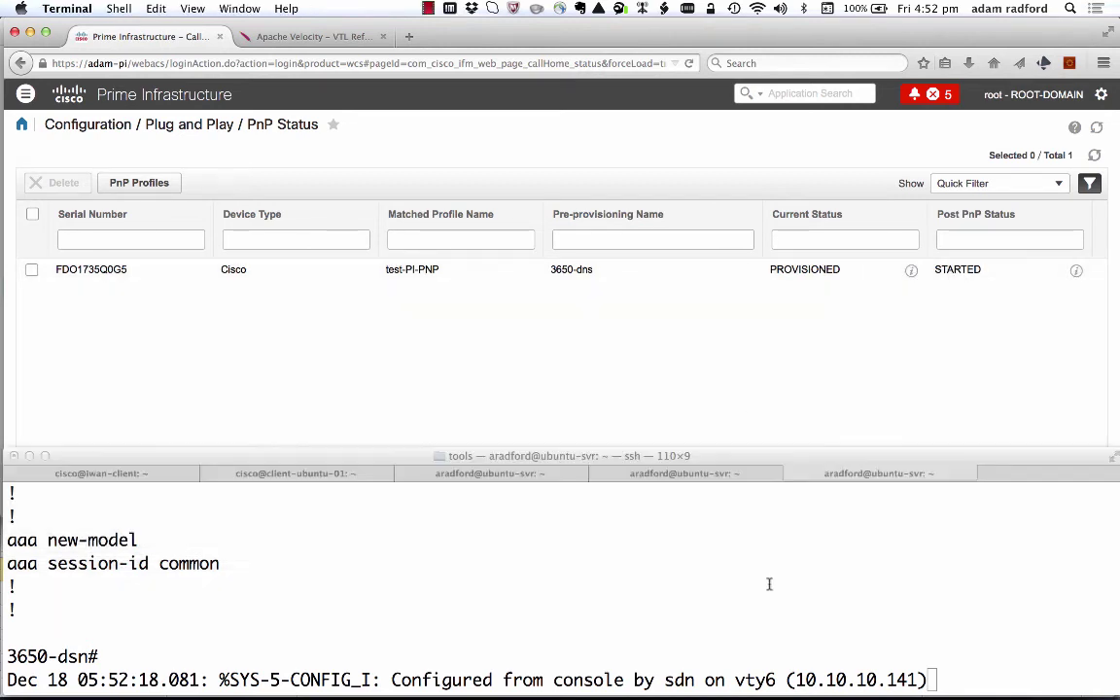
key("Return")
type("show run aa")
key("Return")
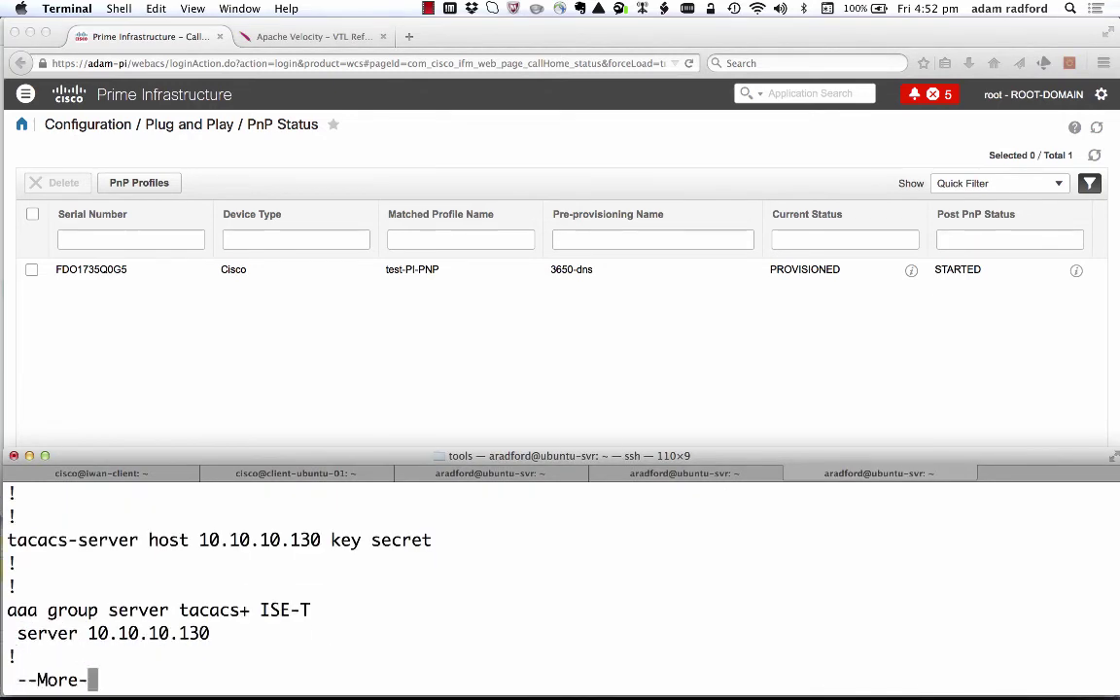
scroll(560, 583, "up", 10)
scroll(560, 583, "down", 5)
scroll(560, 583, "up", 4)
scroll(560, 583, "up", 2)
scroll(560, 583, "down", 4)
scroll(560, 583, "down", 4)
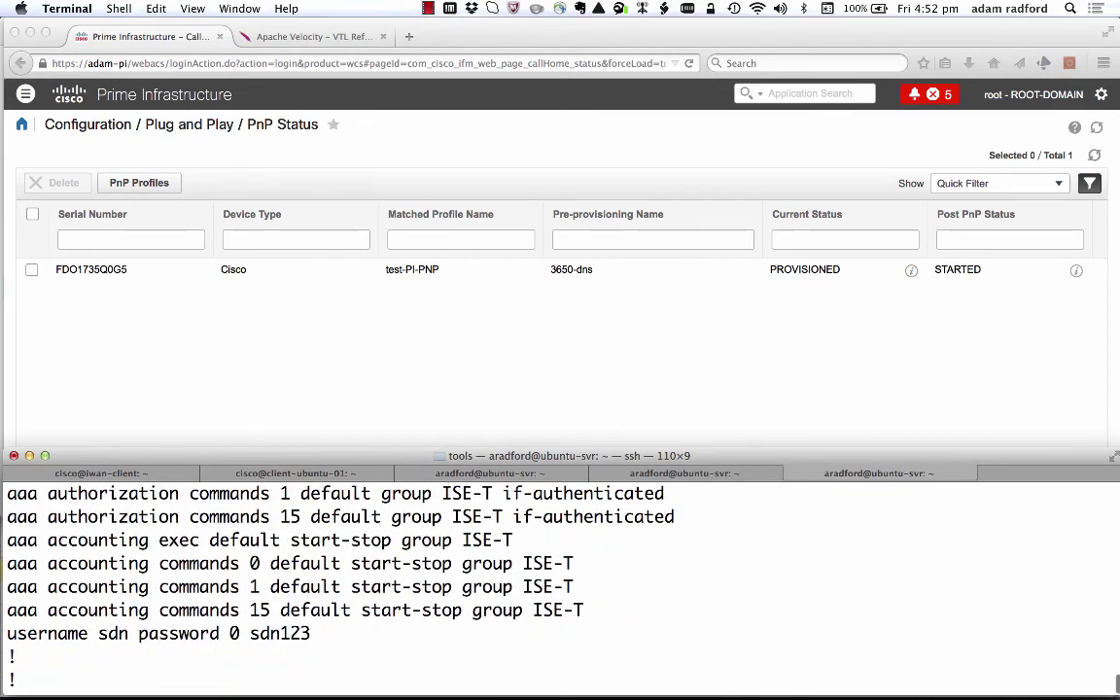
scroll(560, 583, "down", 4)
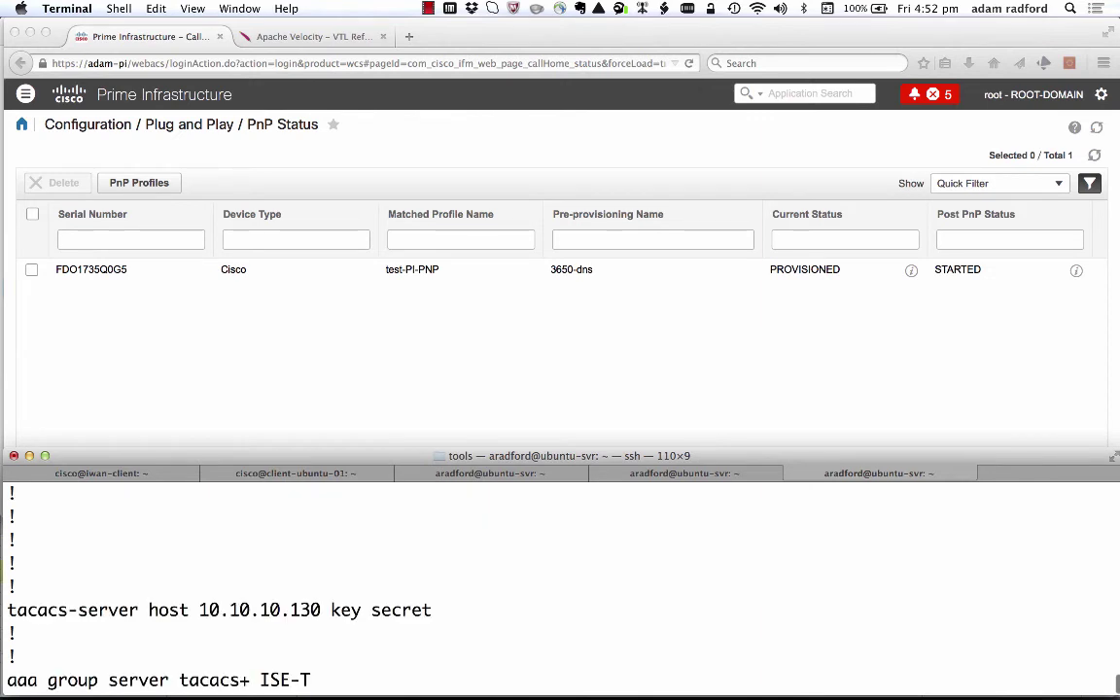
scroll(560, 584, "down", 2)
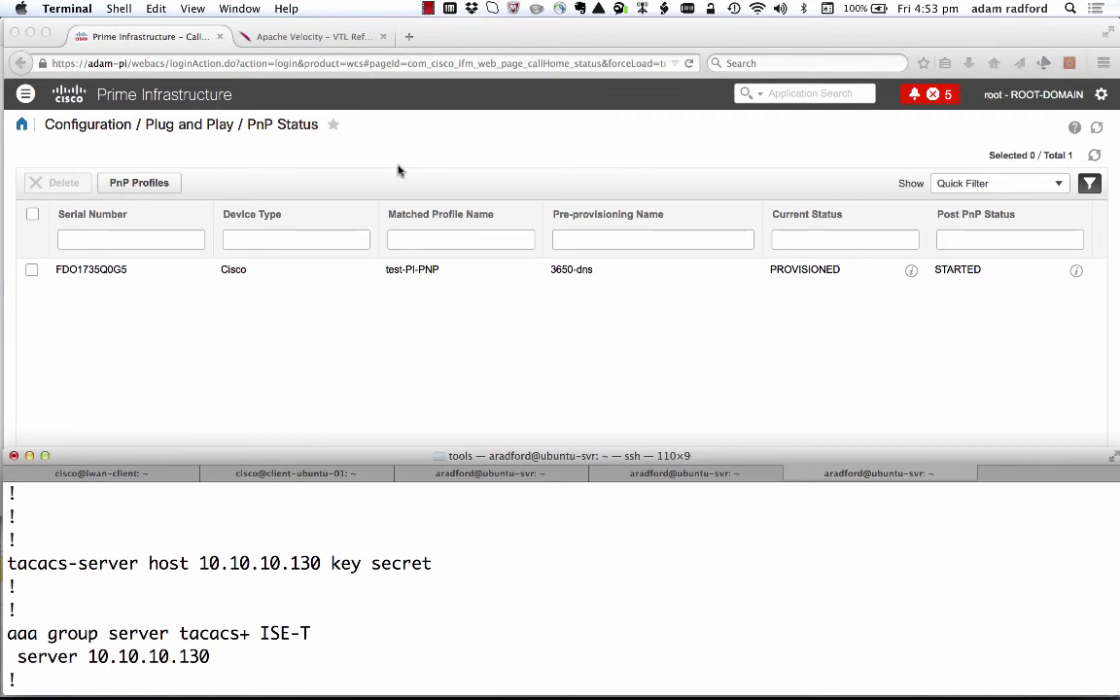
Open the switch_template CLI template from Features & Technologies templates.
left_click(26, 99)
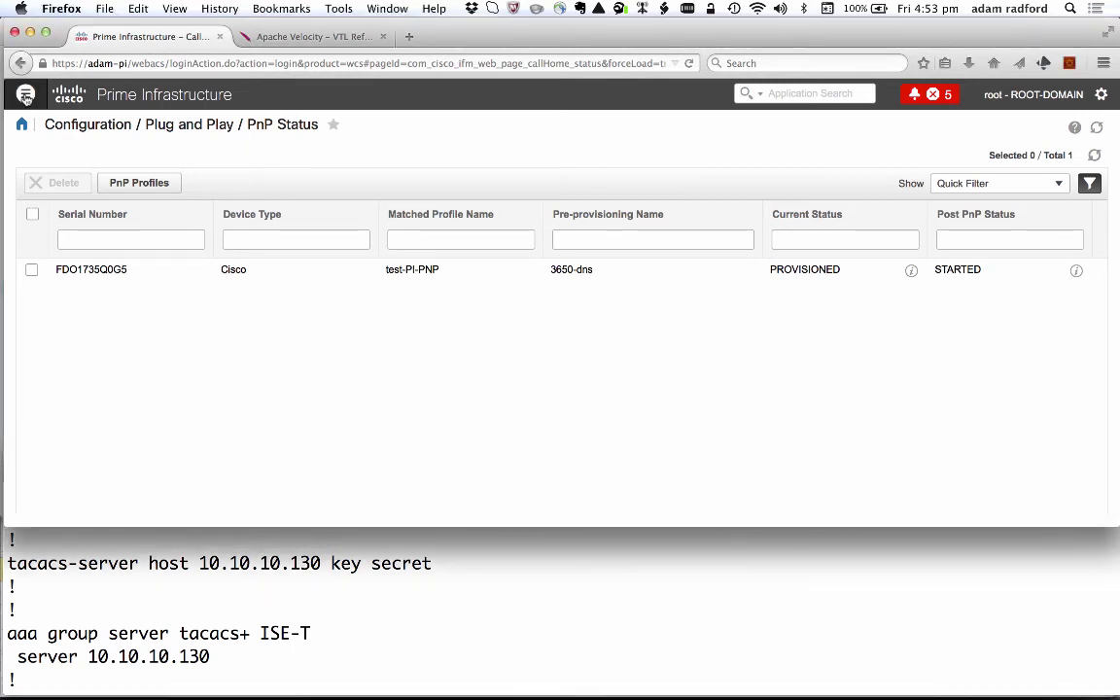
left_click(26, 96)
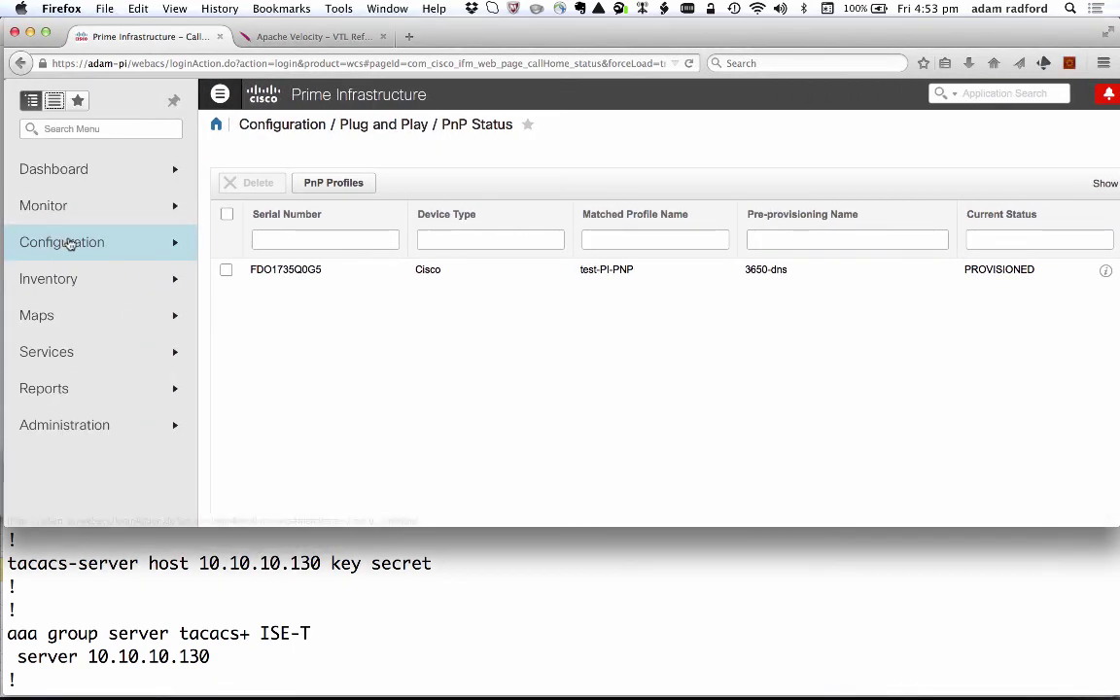
mouse_move(70, 245)
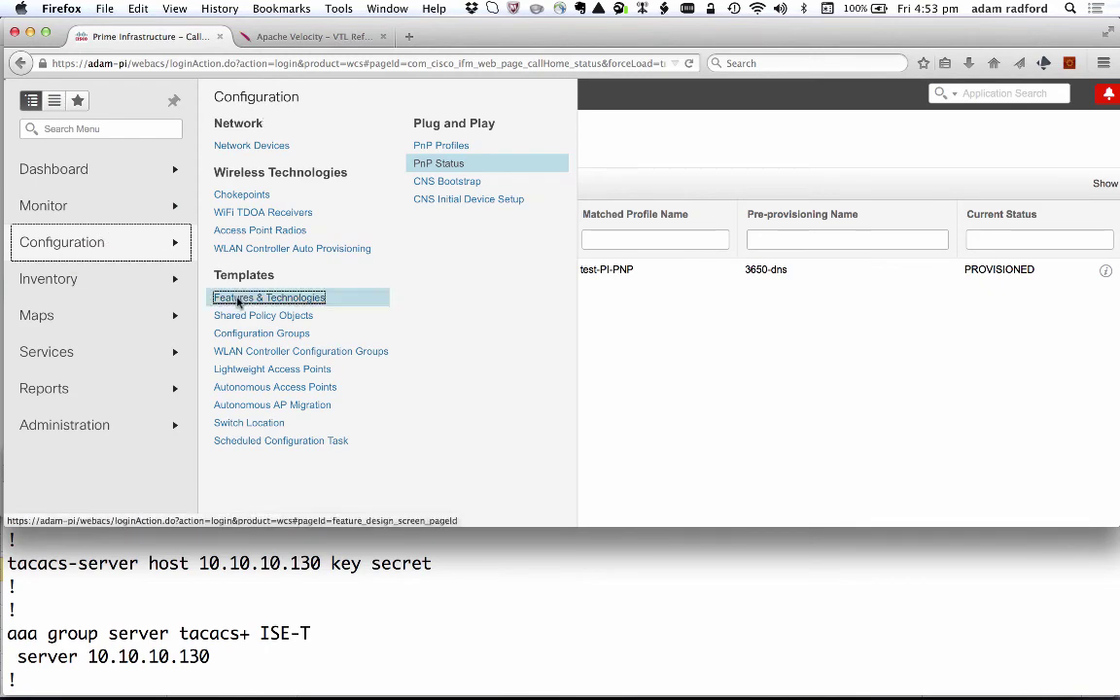
left_click(237, 302)
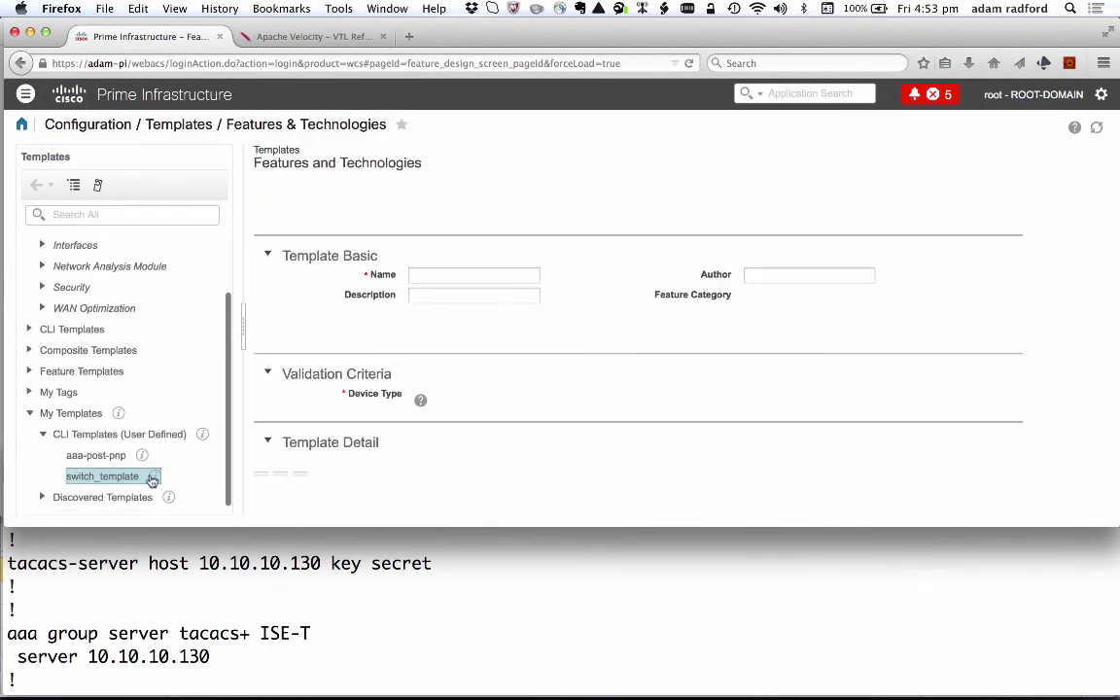
scroll(367, 367, "down", 3)
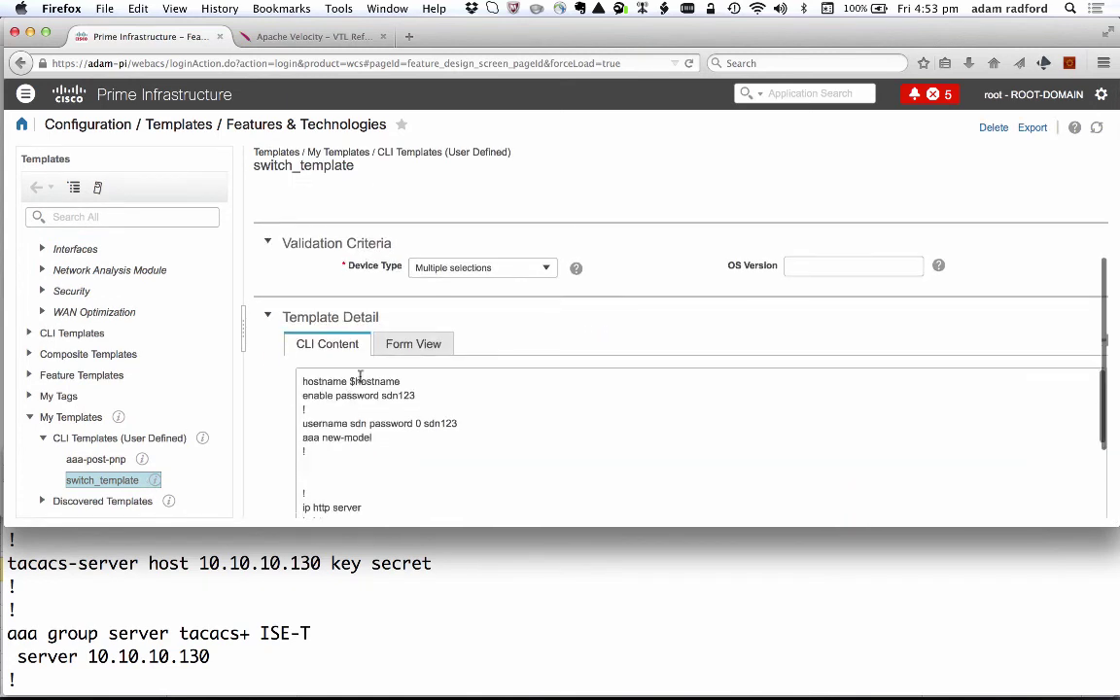
left_click(304, 382)
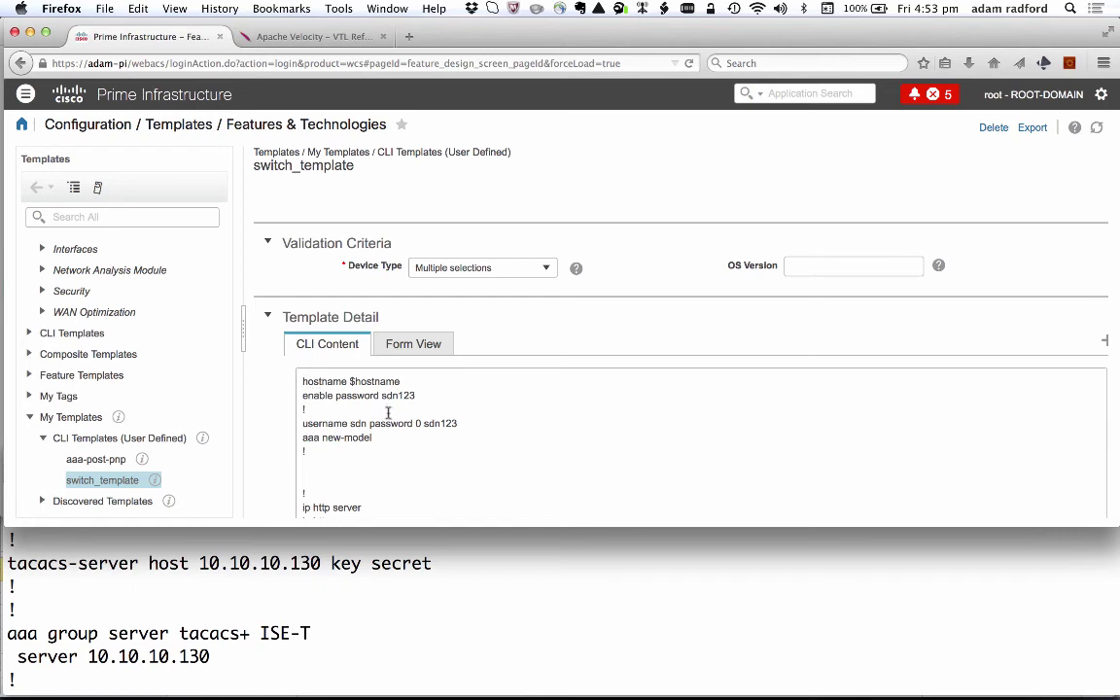
scroll(348, 482, "down", 1)
scroll(348, 478, "up", 1)
Consult the Apache Velocity VTL reference page, then return to the template.
left_click(301, 39)
scroll(302, 340, "down", 3)
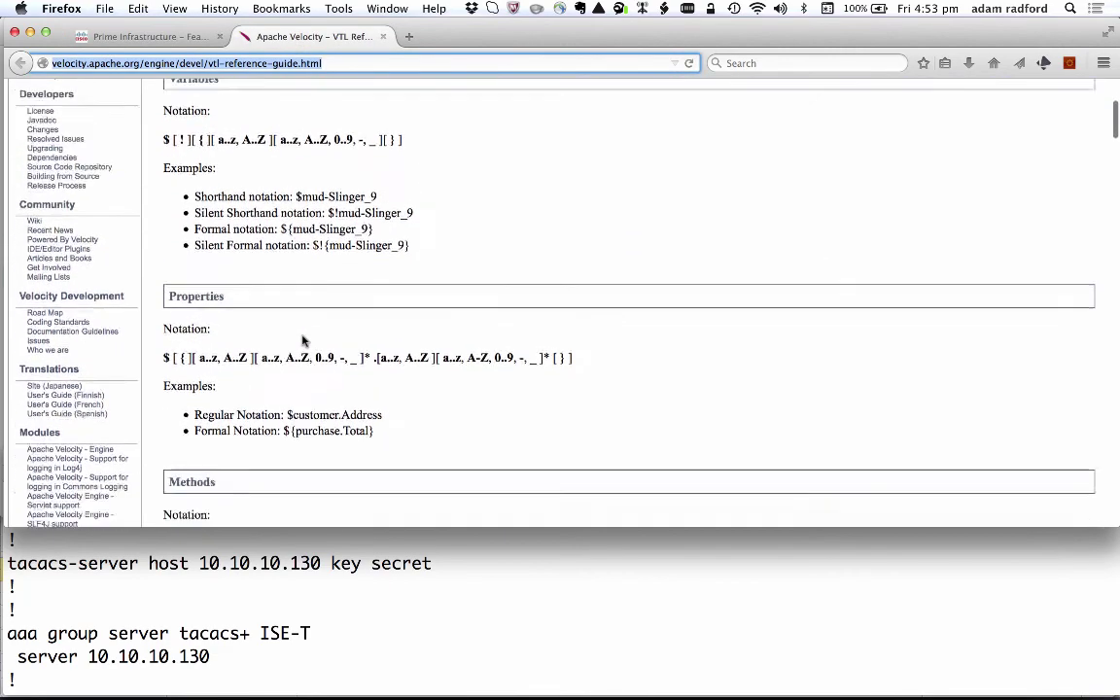
scroll(304, 339, "down", 5)
left_click(151, 39)
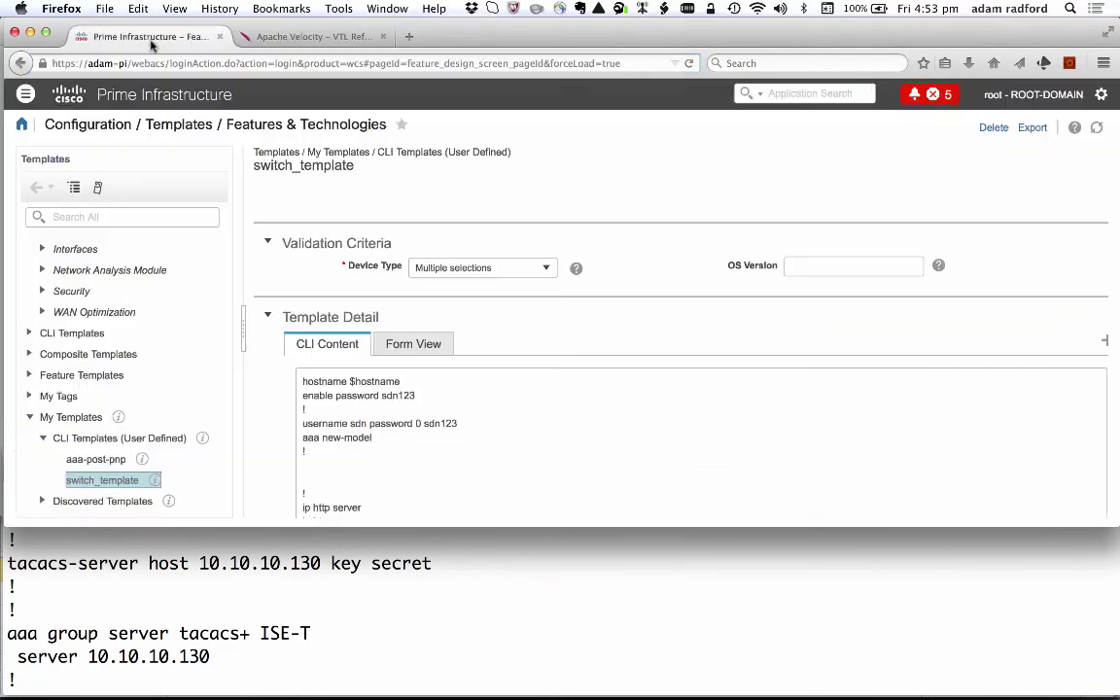
Review the template's $hostname variable, aaa new-model, SNMP and vty lines.
left_click(351, 381)
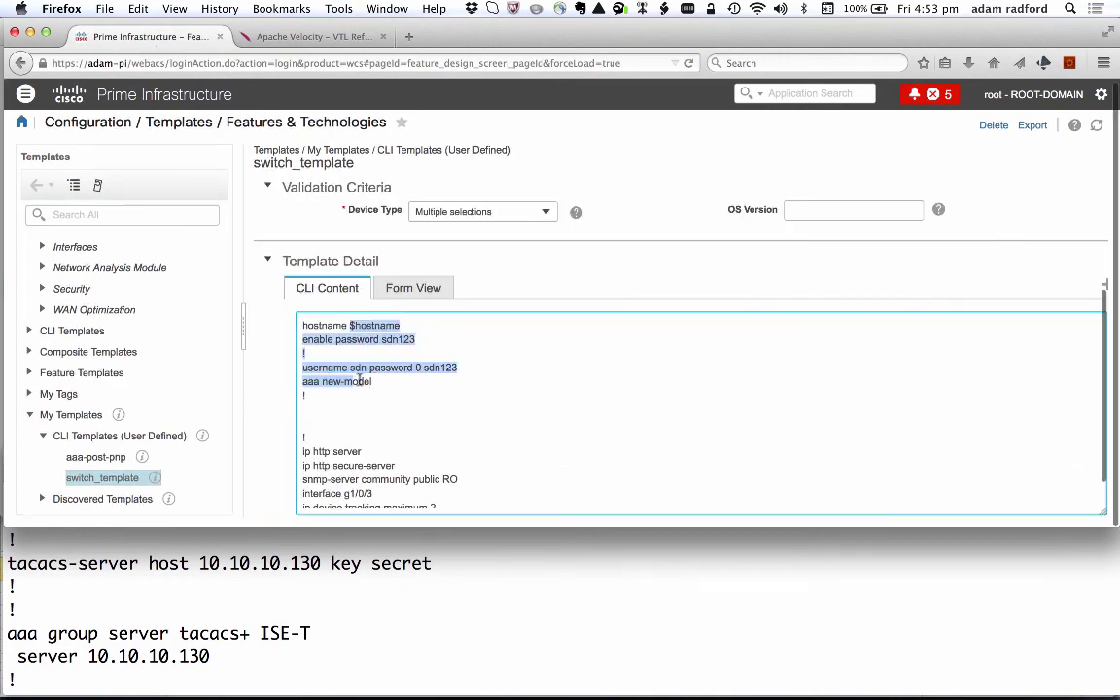
left_click(370, 367)
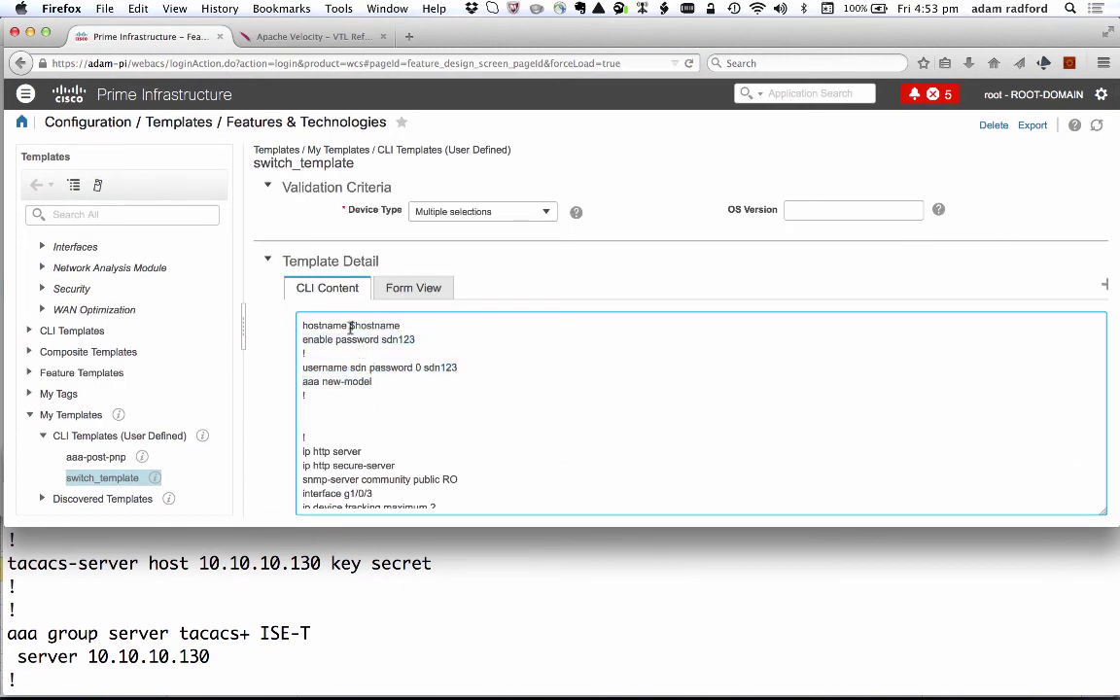
scroll(682, 341, "right", 1)
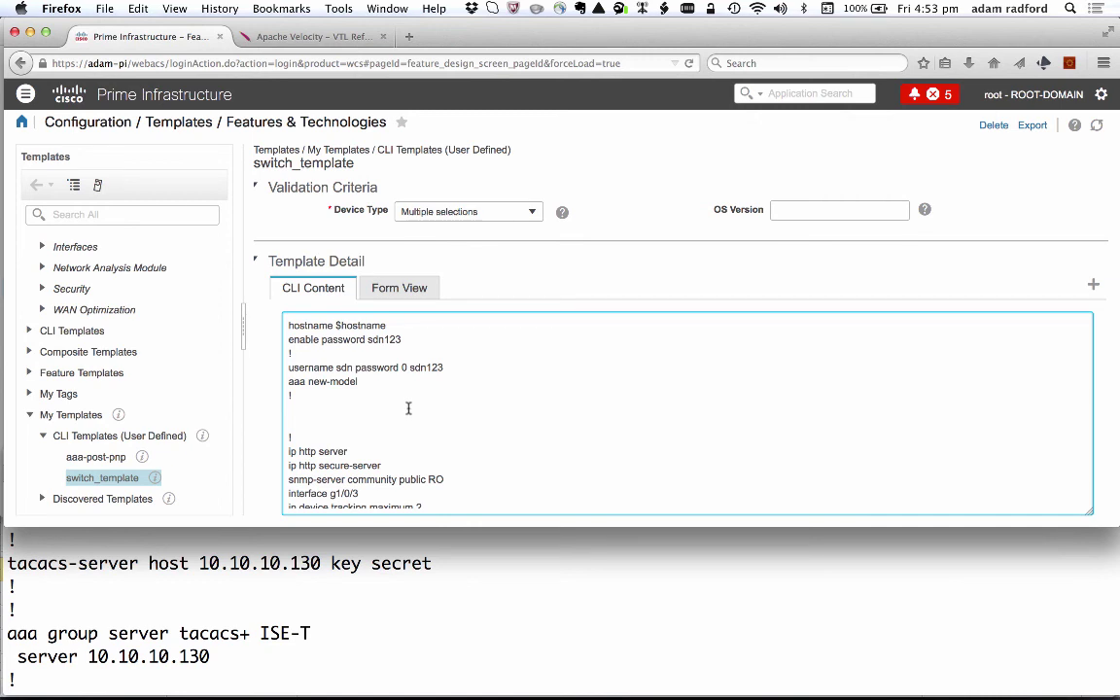
scroll(408, 411, "up", 3)
scroll(408, 414, "down", 4)
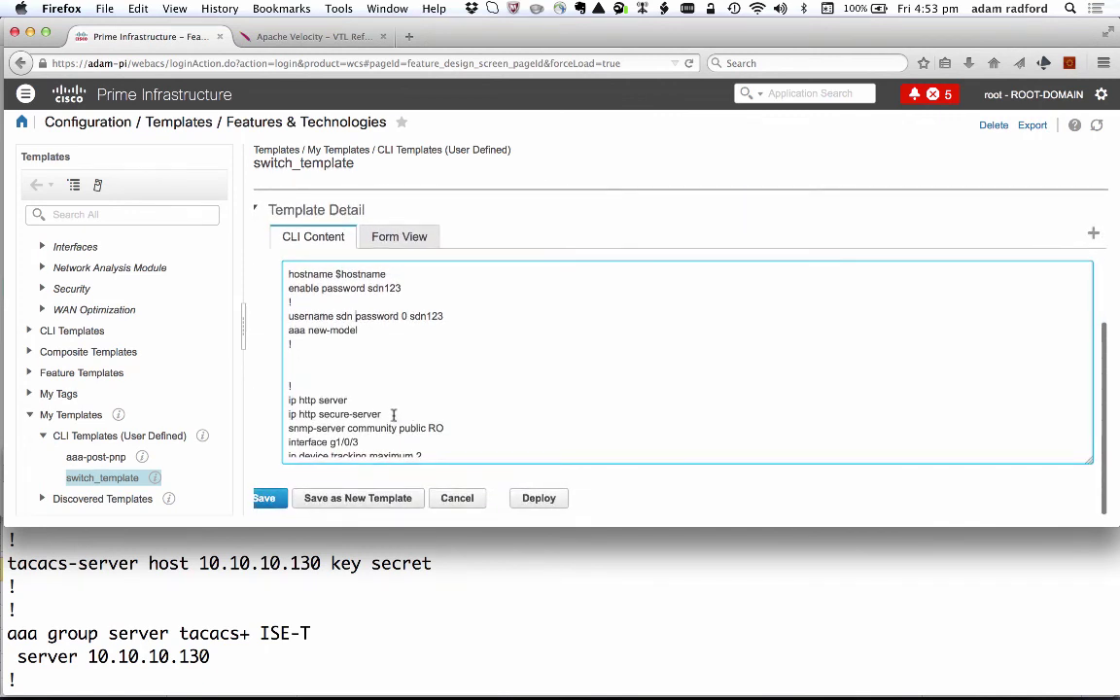
scroll(369, 416, "down", 5)
scroll(360, 418, "down", 1)
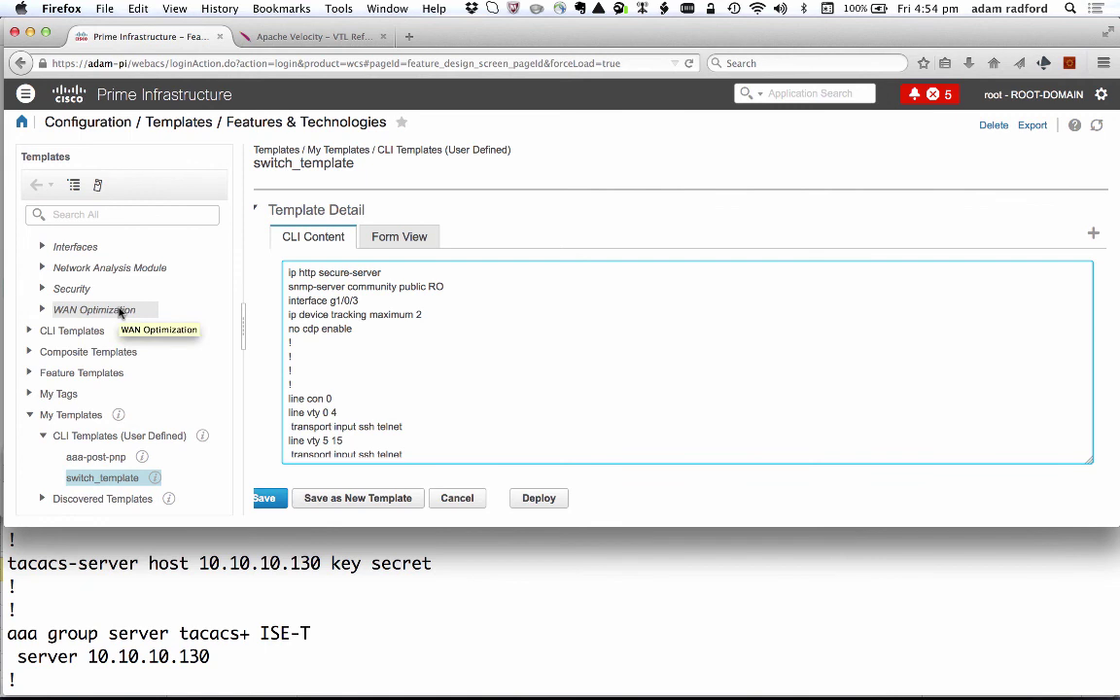
scroll(105, 292, "up", 2)
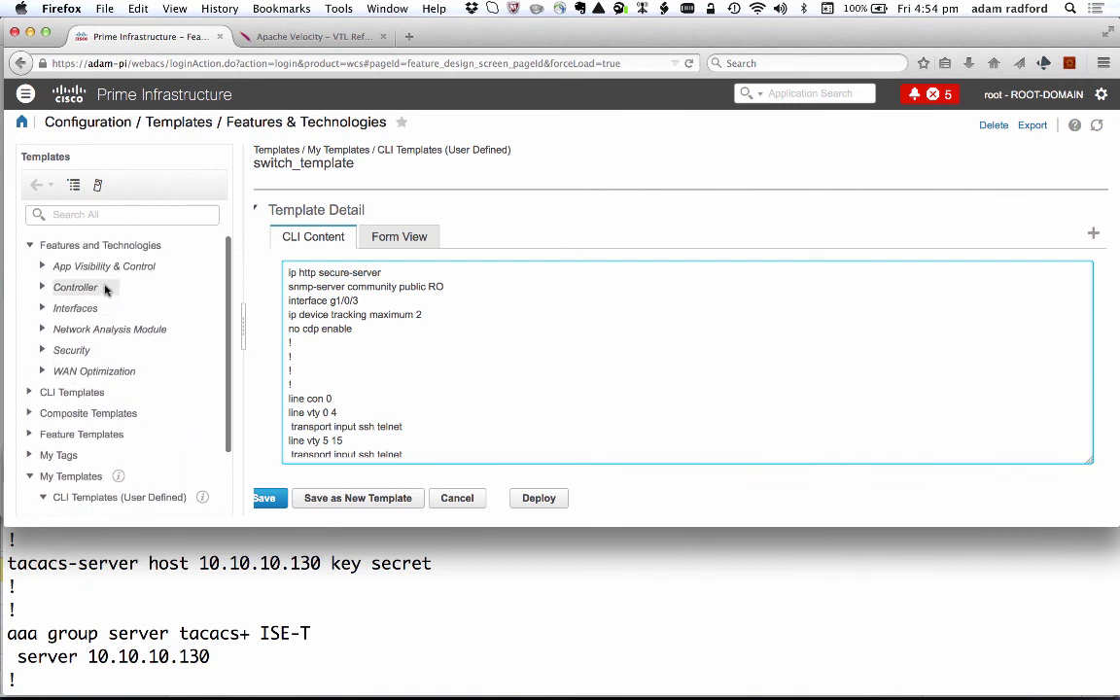
scroll(102, 389, "down", 2)
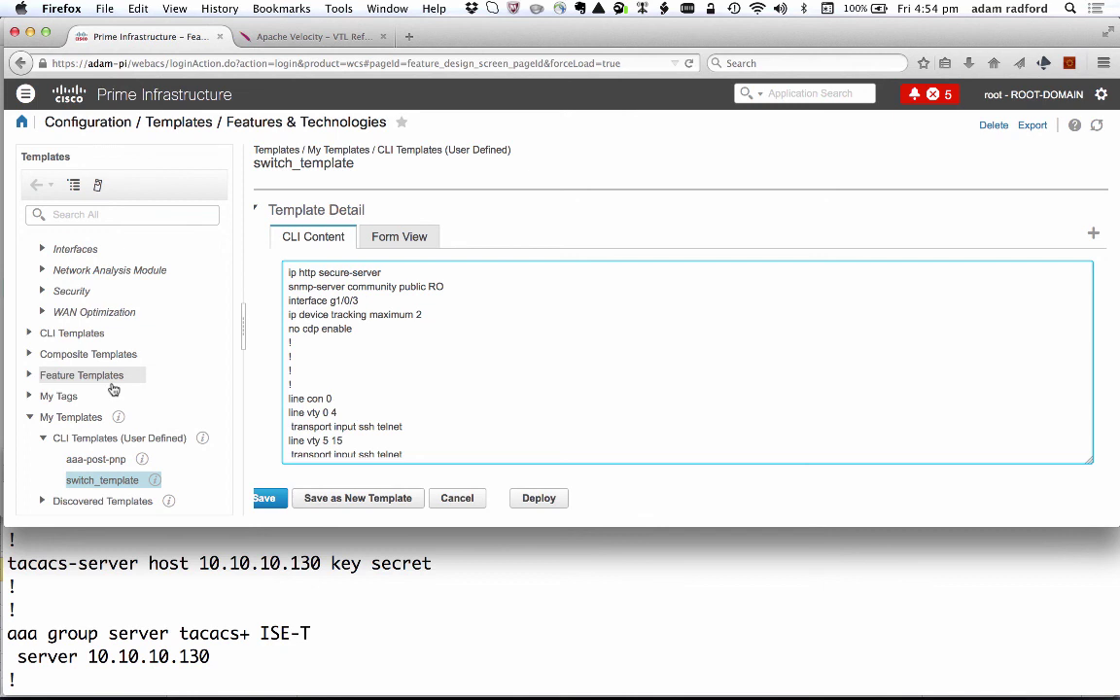
End the paged AAA listing at --More-- to get back to the 3650-dsn# prompt.
left_click(192, 538)
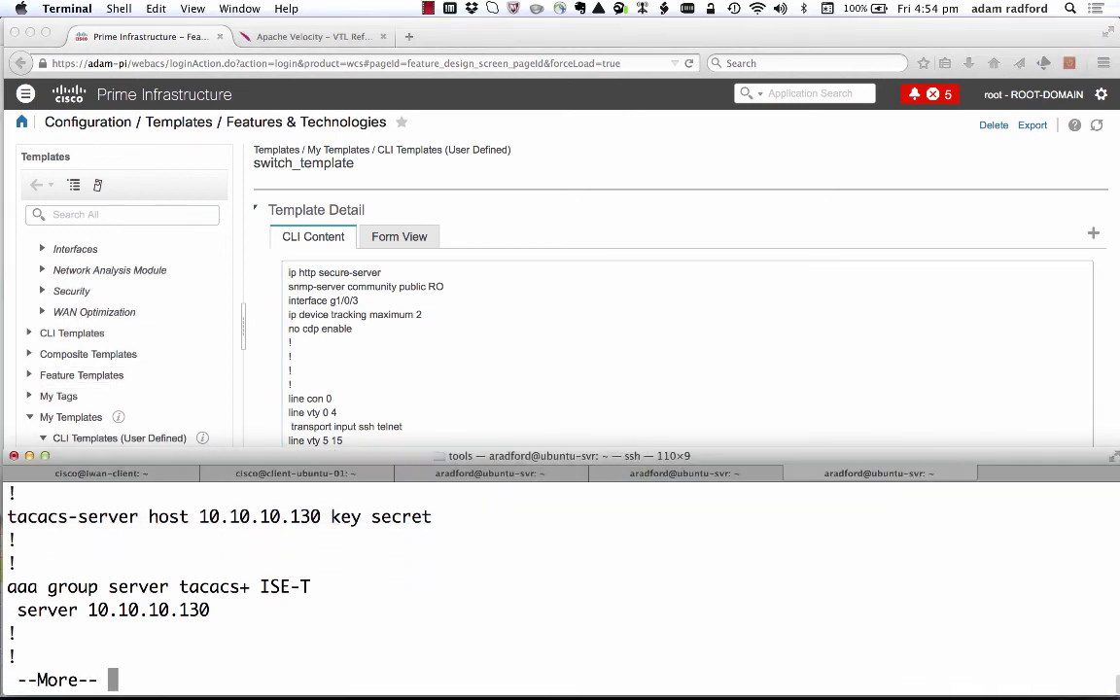
key("Return")
key("Return")
key("Return")
key("Return")
key("Return")
key("Return")
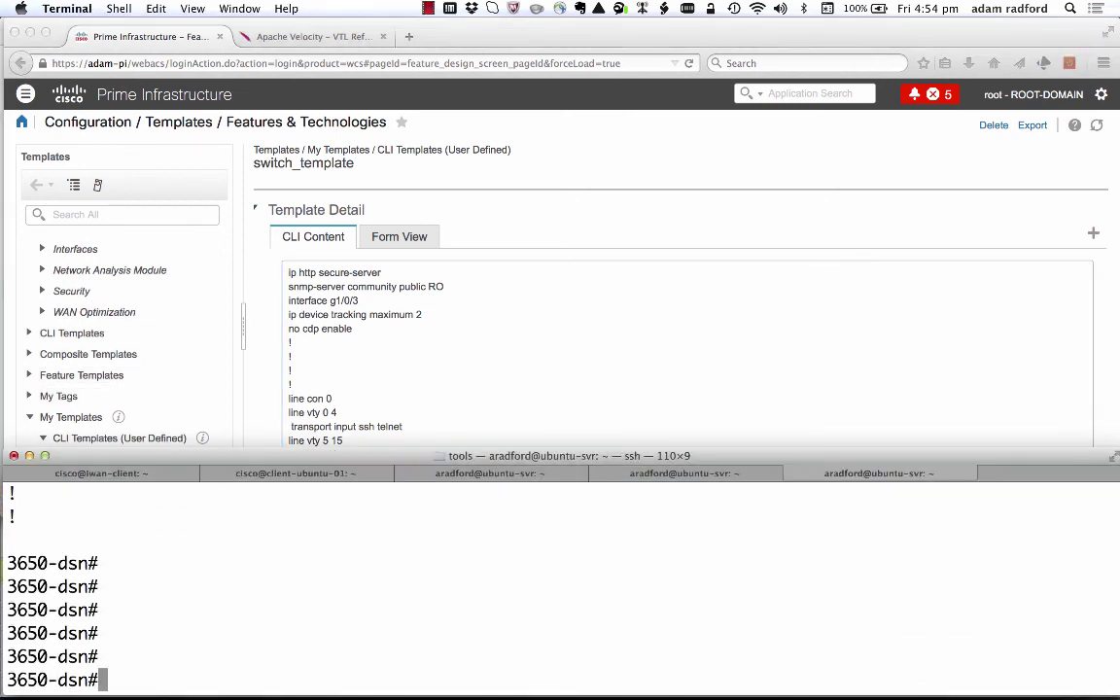